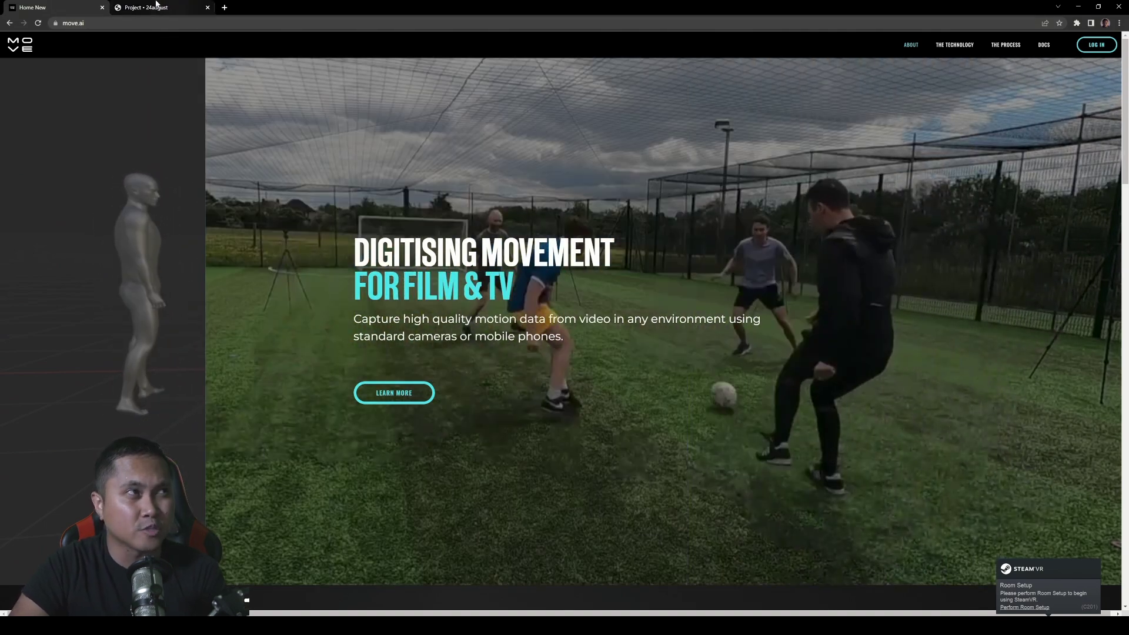
# Open 24augustsession from the overview of the 24august project.
pyautogui.hotkey('ctrl', 'Tab')
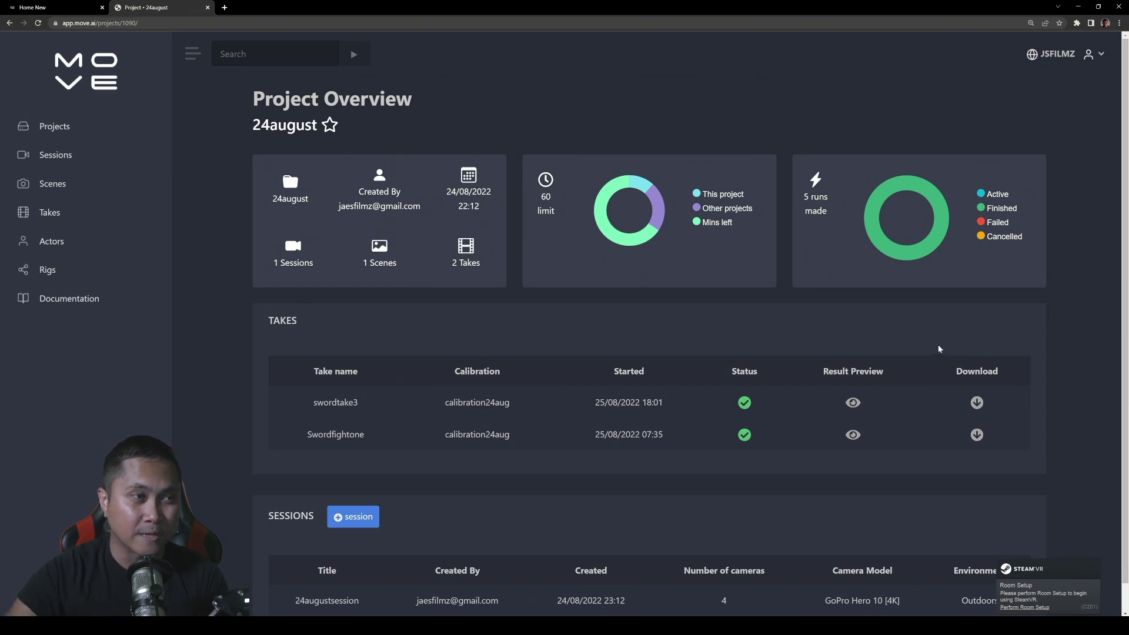
pyautogui.scroll(-1, 544, 494)
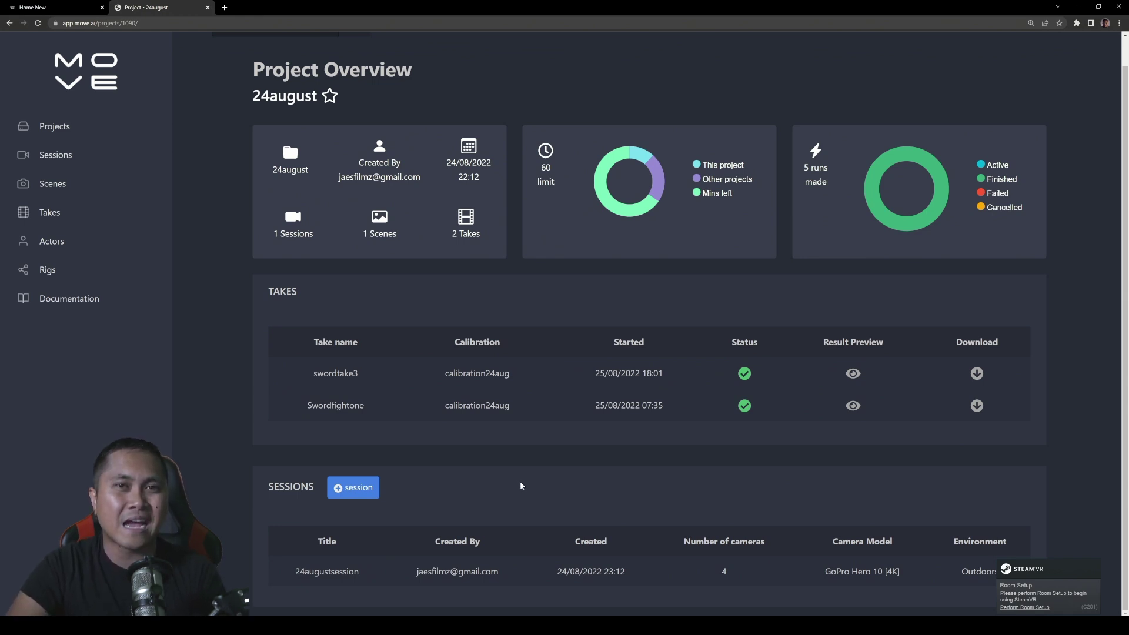
pyautogui.click(331, 576)
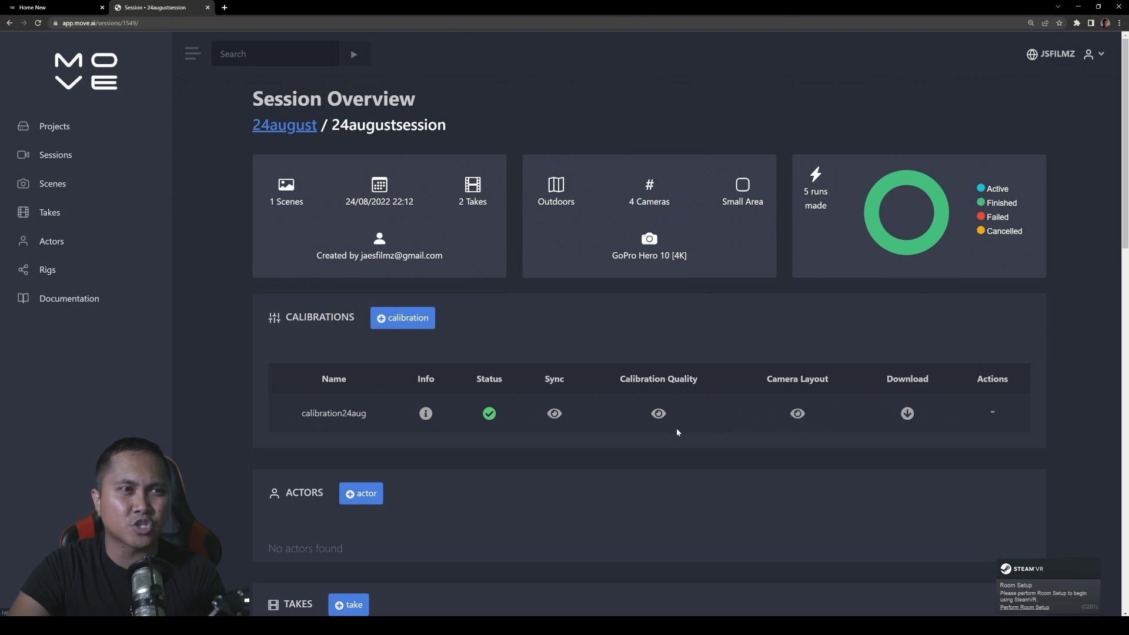
# Review the synchronization preview of calibration24aug in full screen along with the camera 1 calibration video, closing both when done.
pyautogui.click(554, 415)
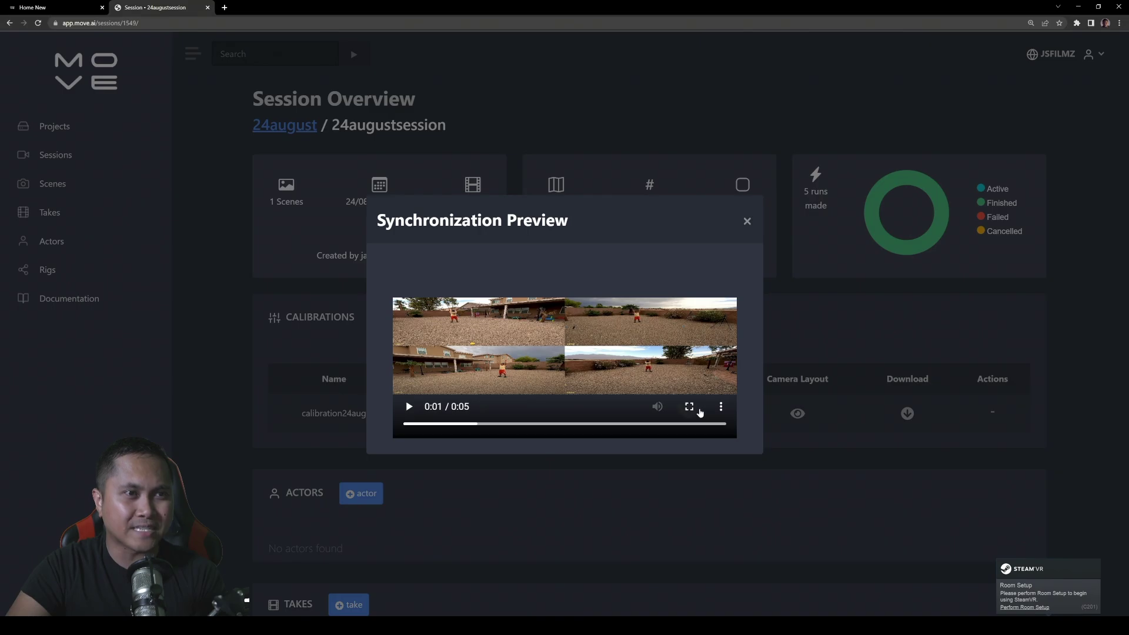
pyautogui.click(689, 406)
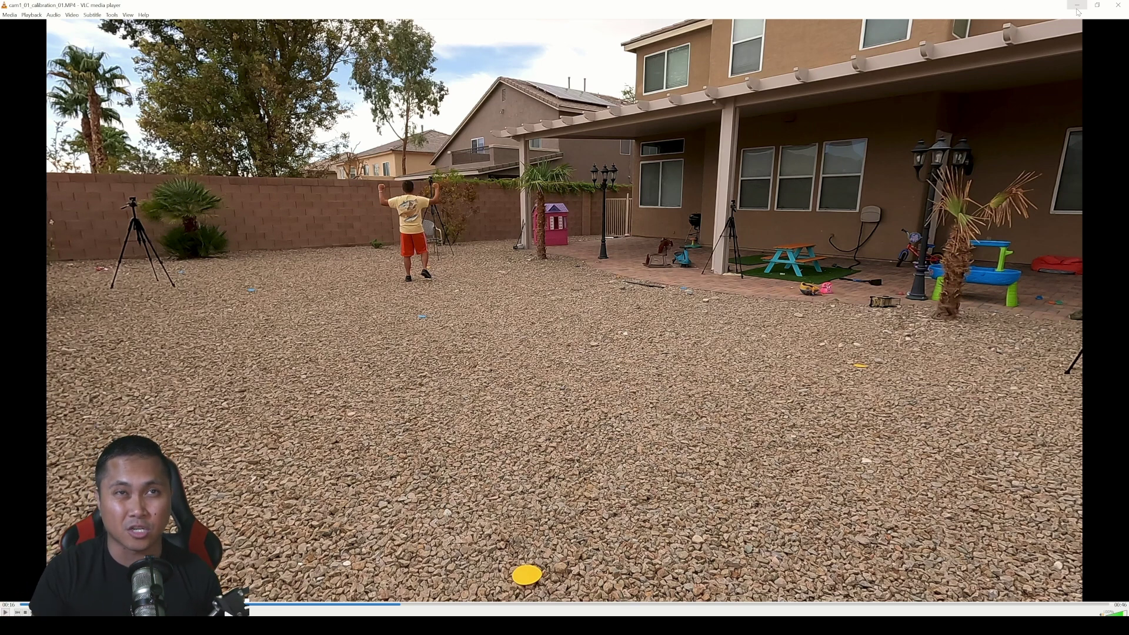
pyautogui.click(1118, 7)
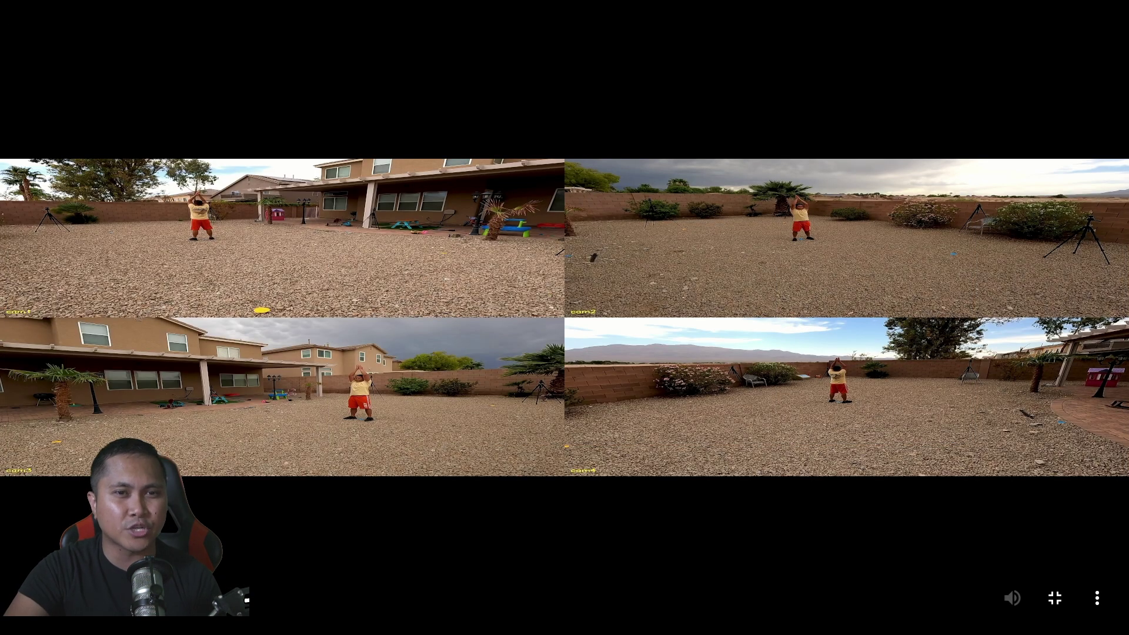
pyautogui.click(1055, 598)
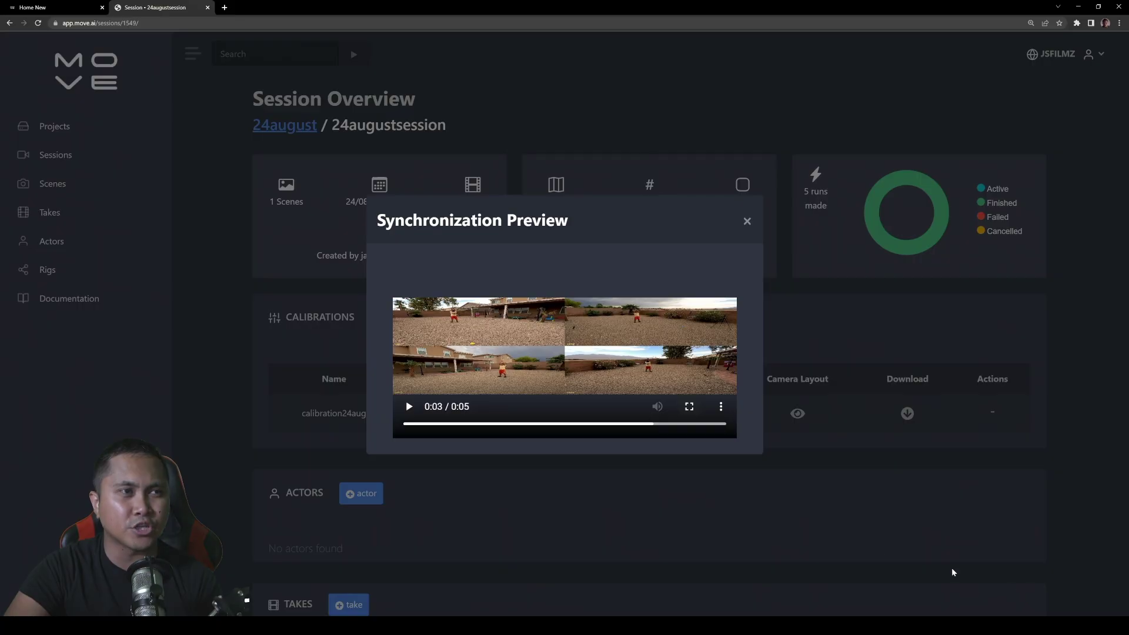
pyautogui.click(747, 222)
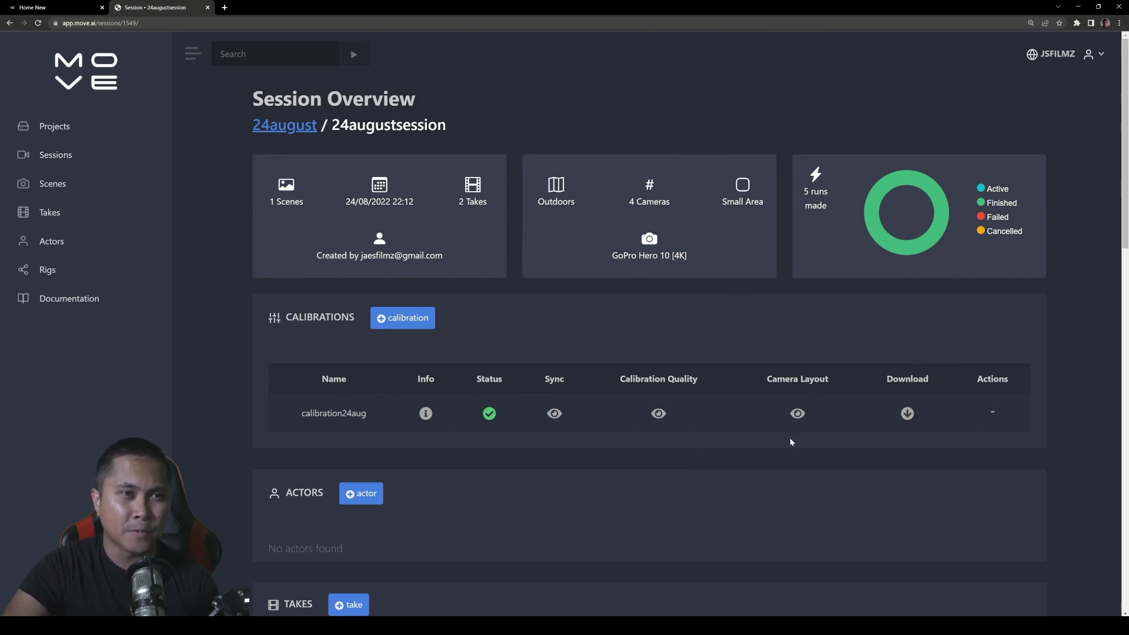
# Inspect the 3D camera layout of calibration24aug from high and low angles, and close the preview.
pyautogui.click(798, 415)
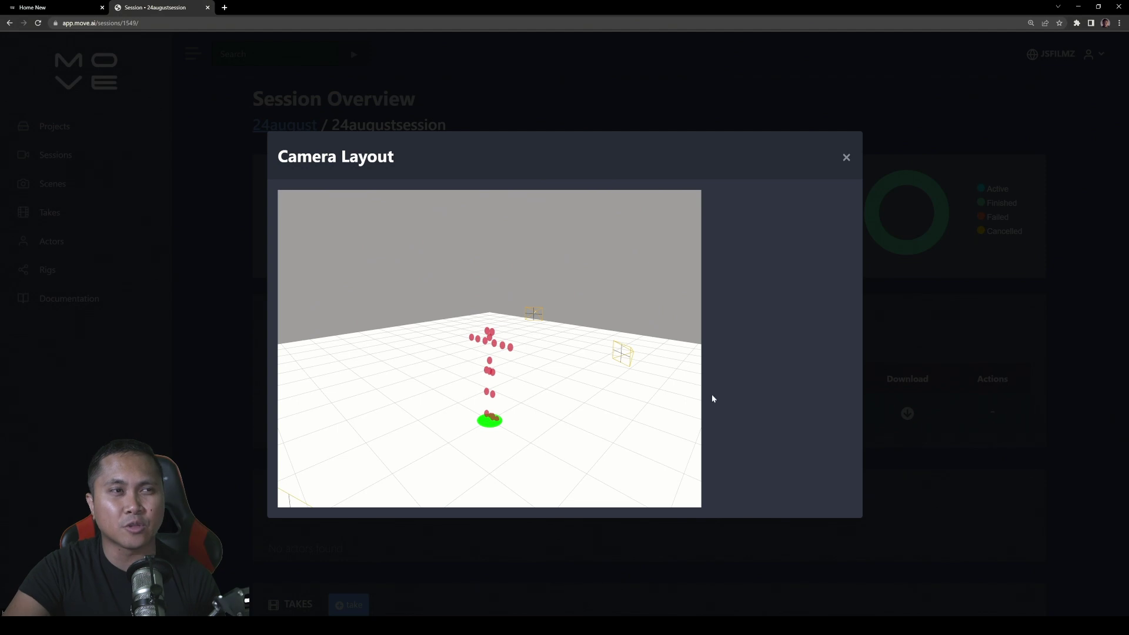
pyautogui.moveTo(496, 387); pyautogui.dragTo(528, 471)
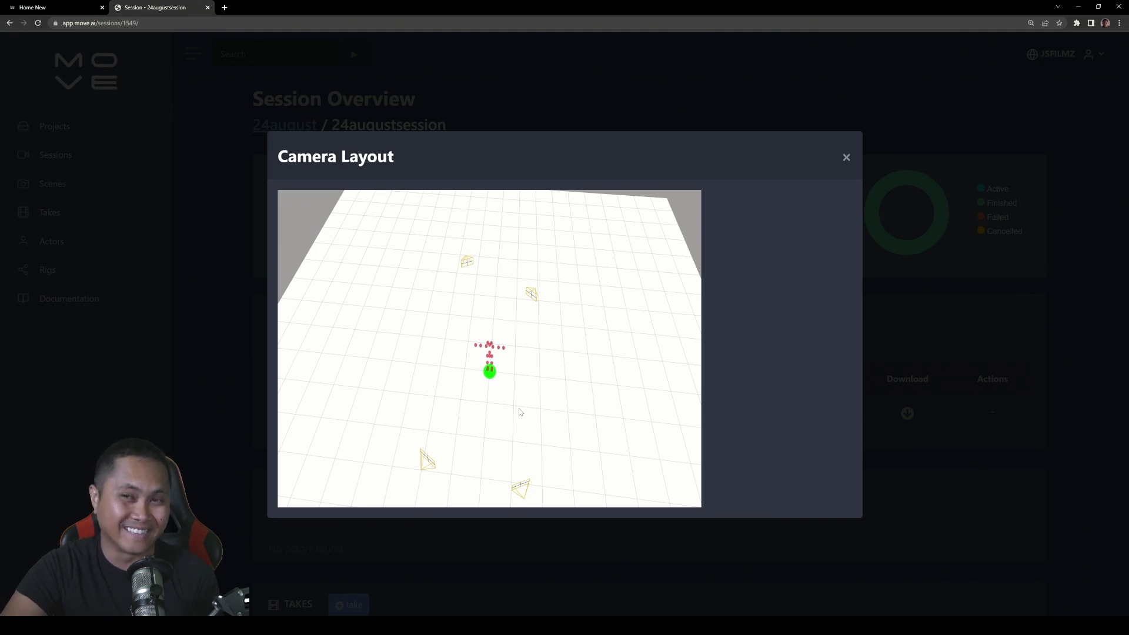
pyautogui.moveTo(502, 398); pyautogui.dragTo(515, 349)
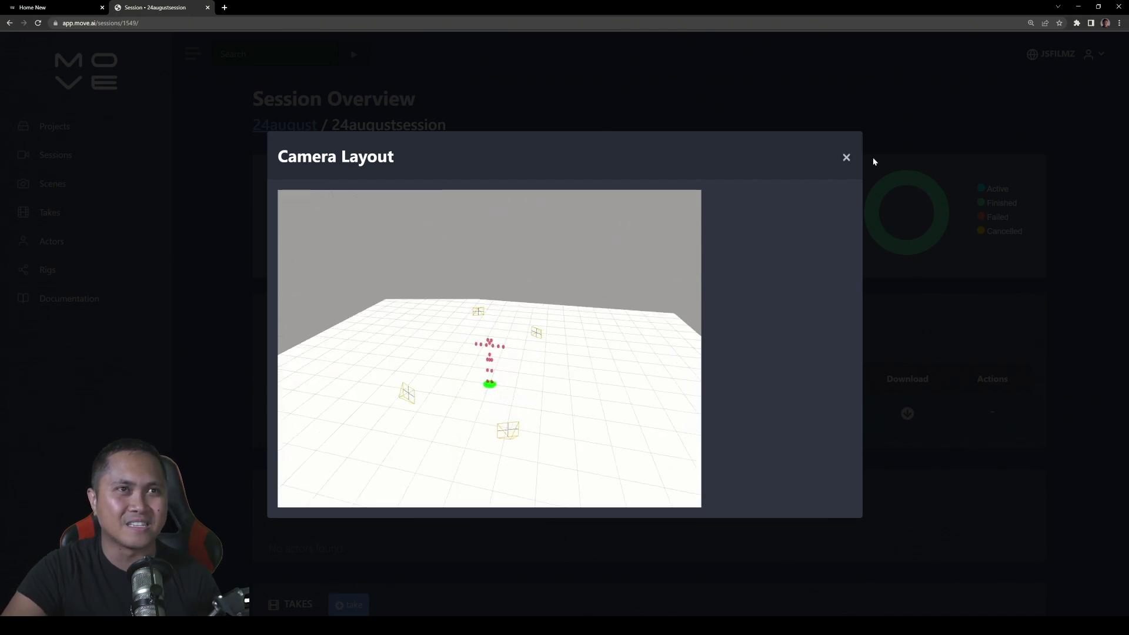
pyautogui.click(847, 158)
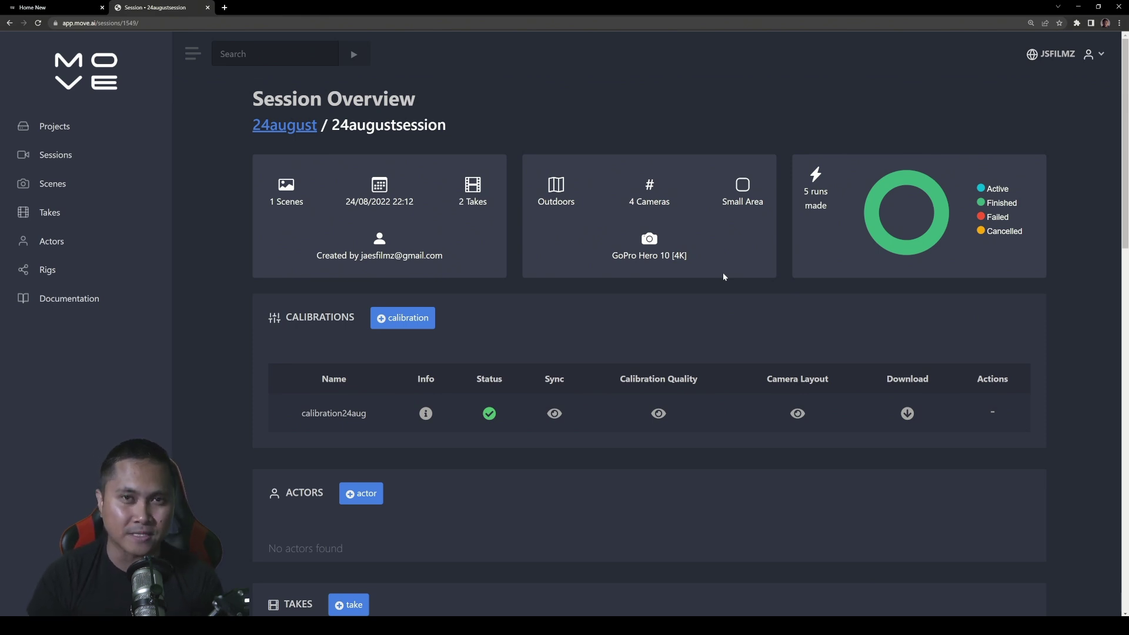
# Play the cam1_02_fight_01 video from the cam1 folder, skim through its recording, and return to the session overview.
pyautogui.scroll(-2, 646, 339)
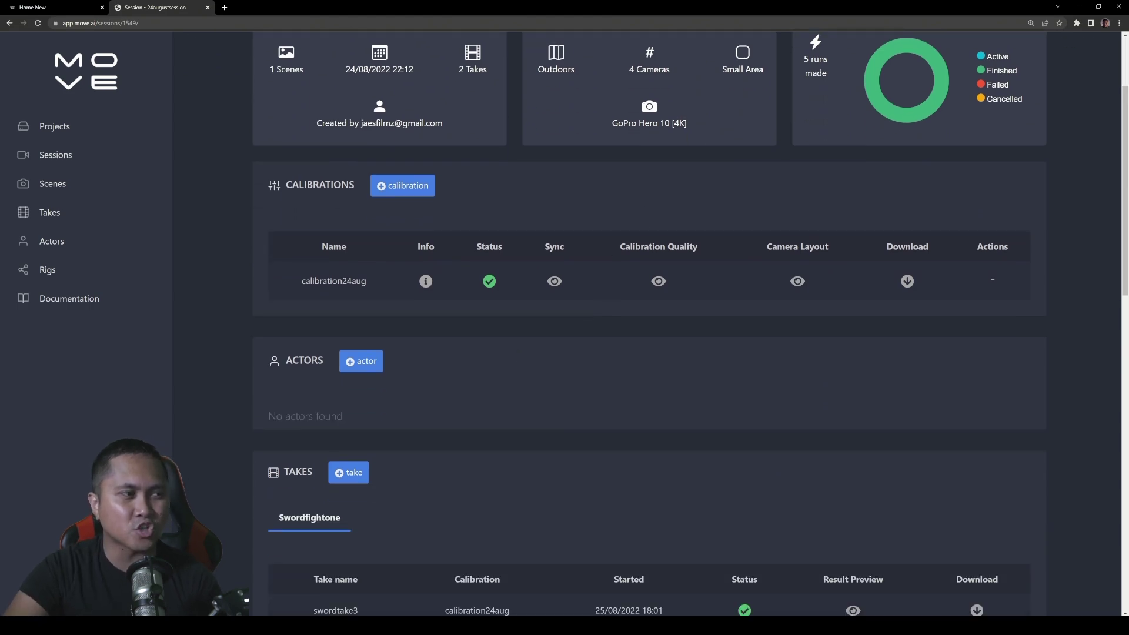
pyautogui.hotkey('alt', 'Tab')
pyautogui.doubleClick(553, 269)
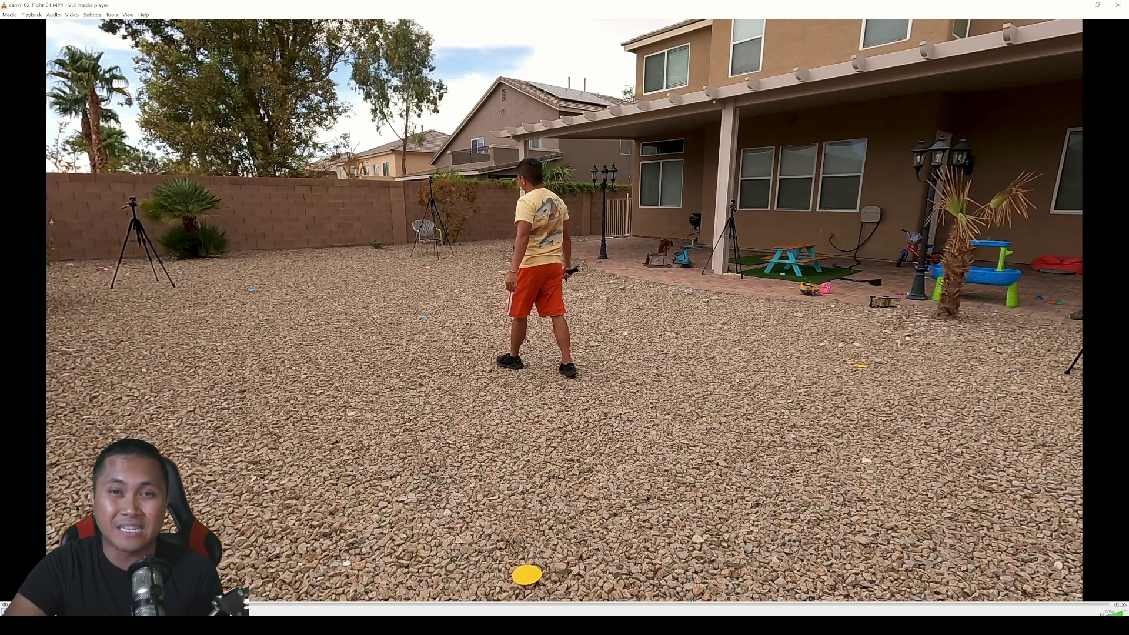
pyautogui.press('space')
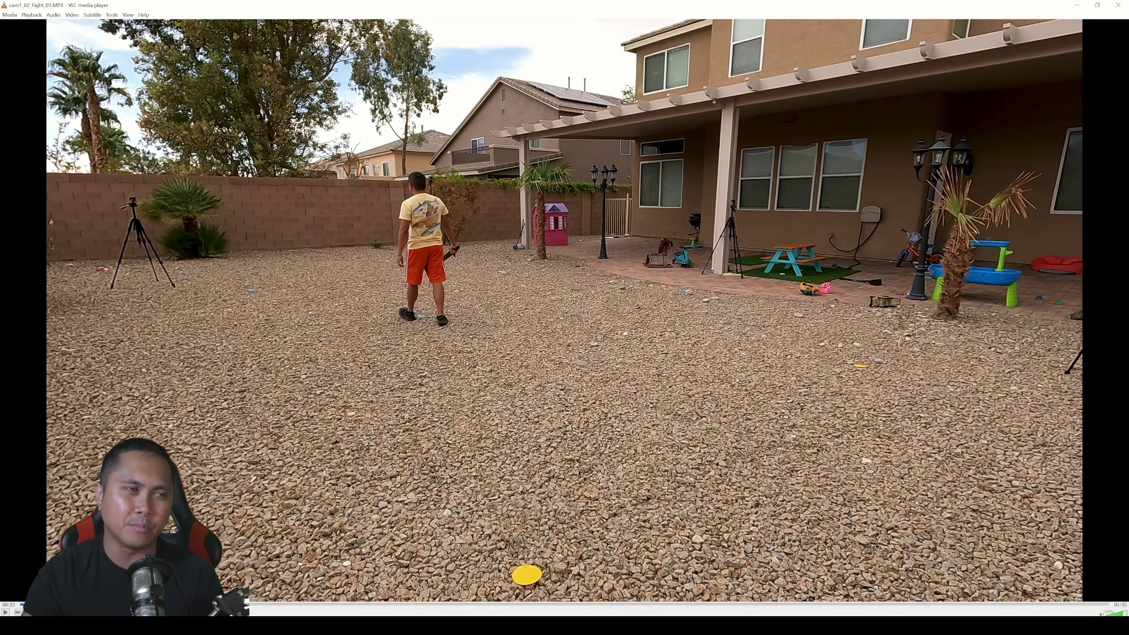
pyautogui.moveTo(272, 611); pyautogui.dragTo(388, 612)
pyautogui.click(493, 609)
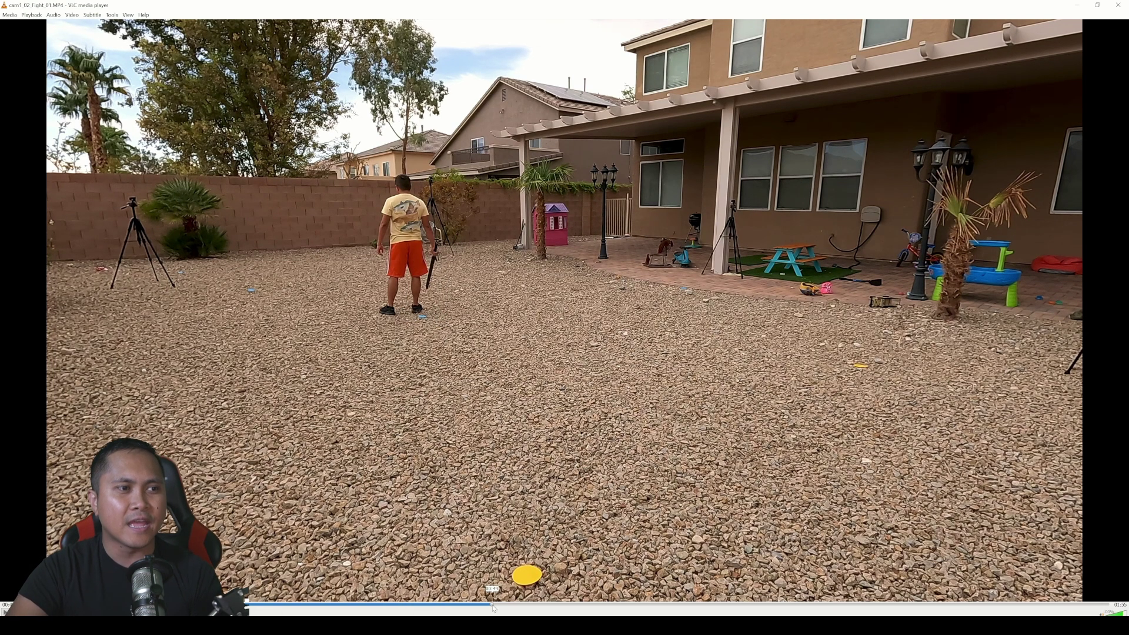
pyautogui.click(73, 609)
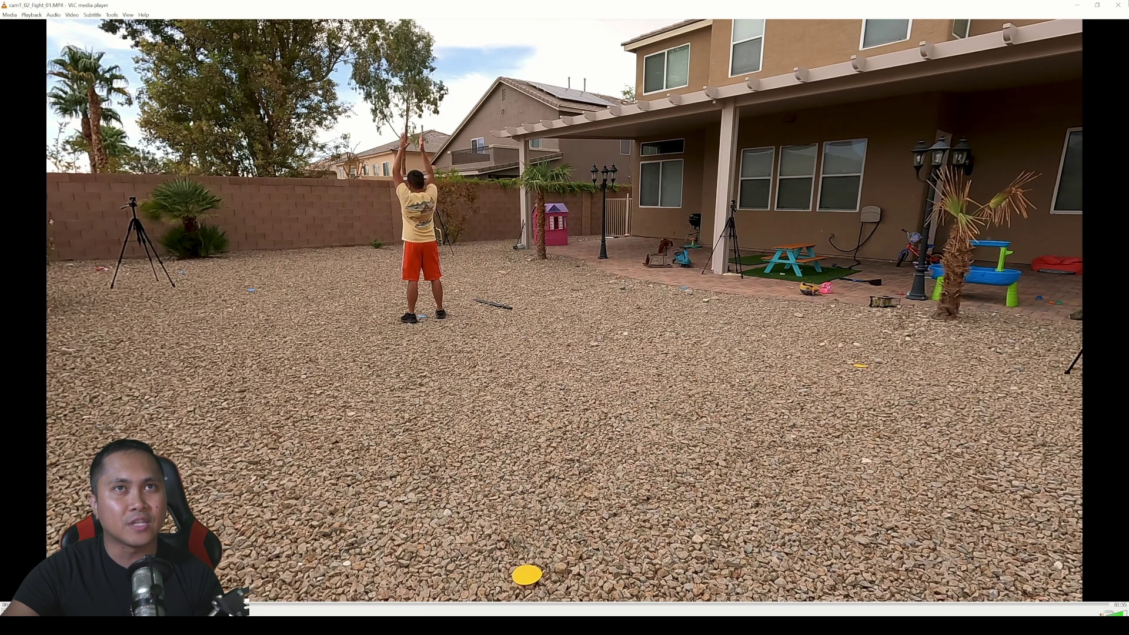
pyautogui.click(1077, 5)
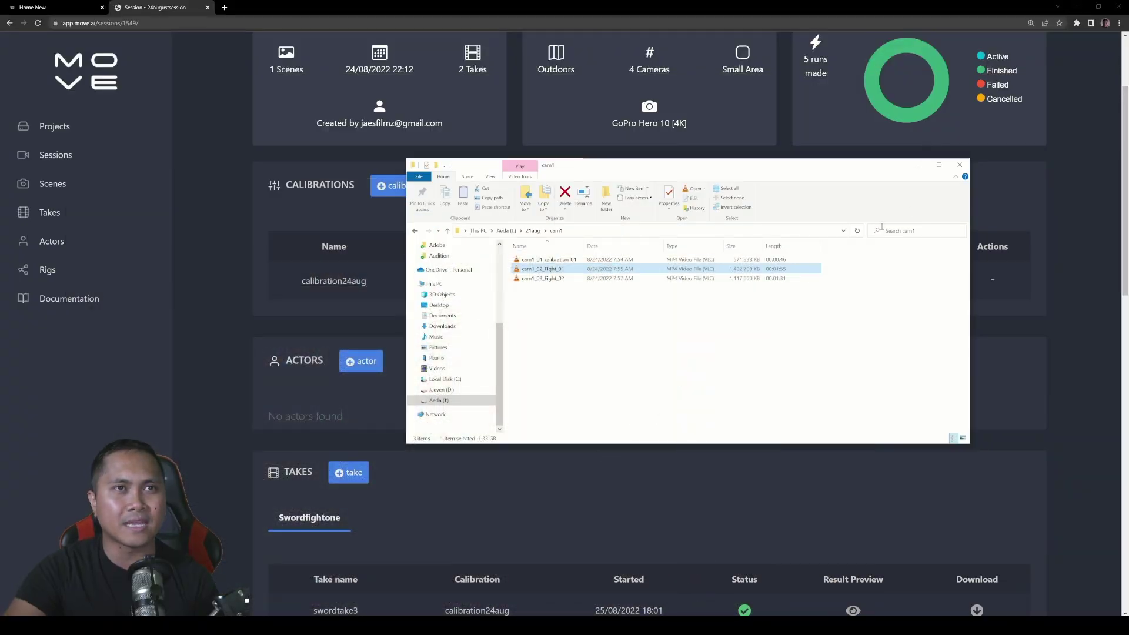
pyautogui.click(919, 165)
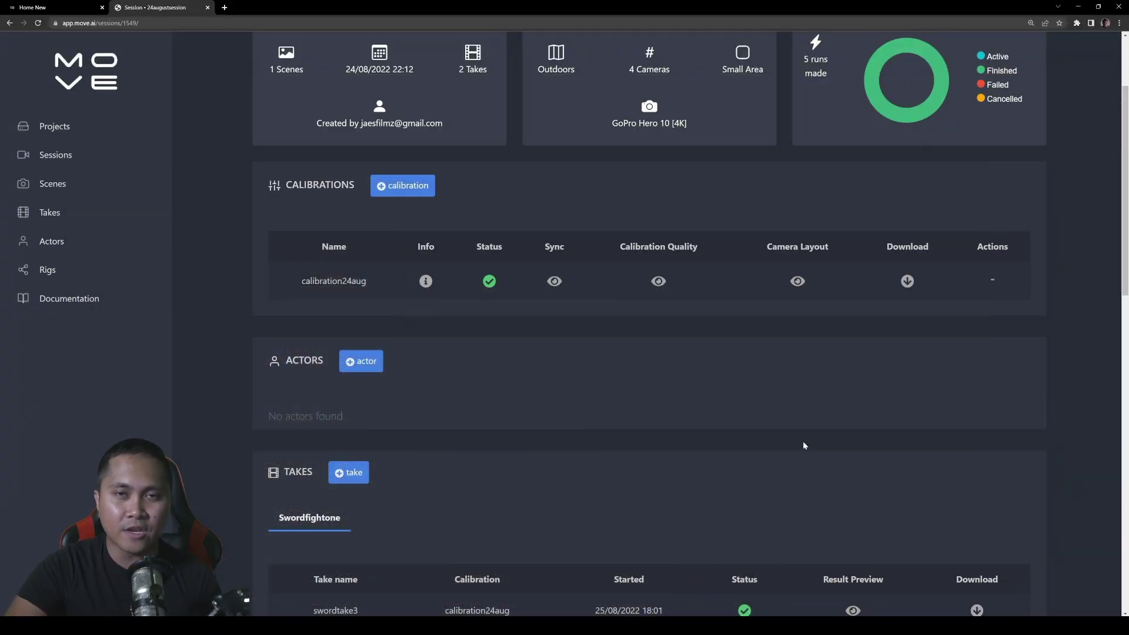
# Open the Swordfightone take and watch its motion capture result preview, closing the preview when done.
pyautogui.scroll(-2, 706, 471)
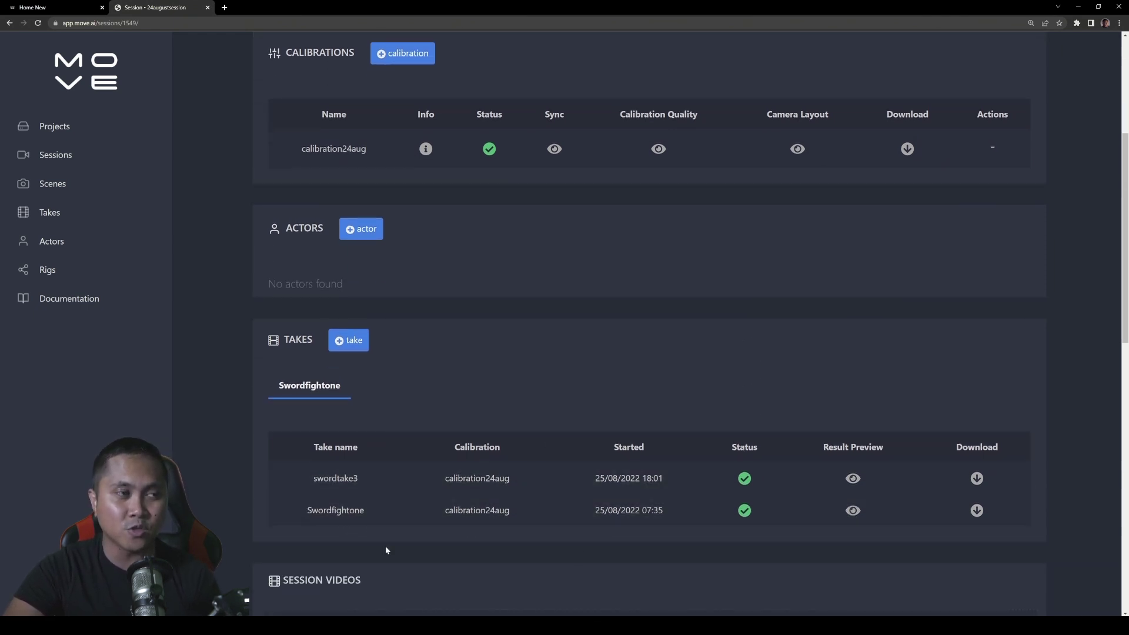
pyautogui.click(358, 520)
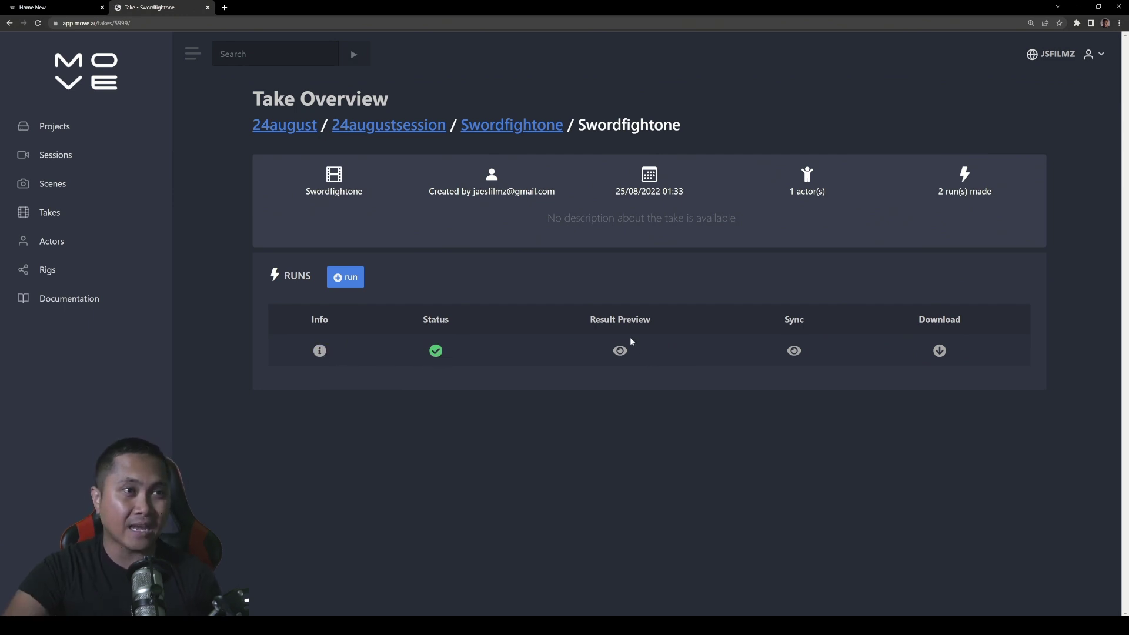
pyautogui.click(620, 352)
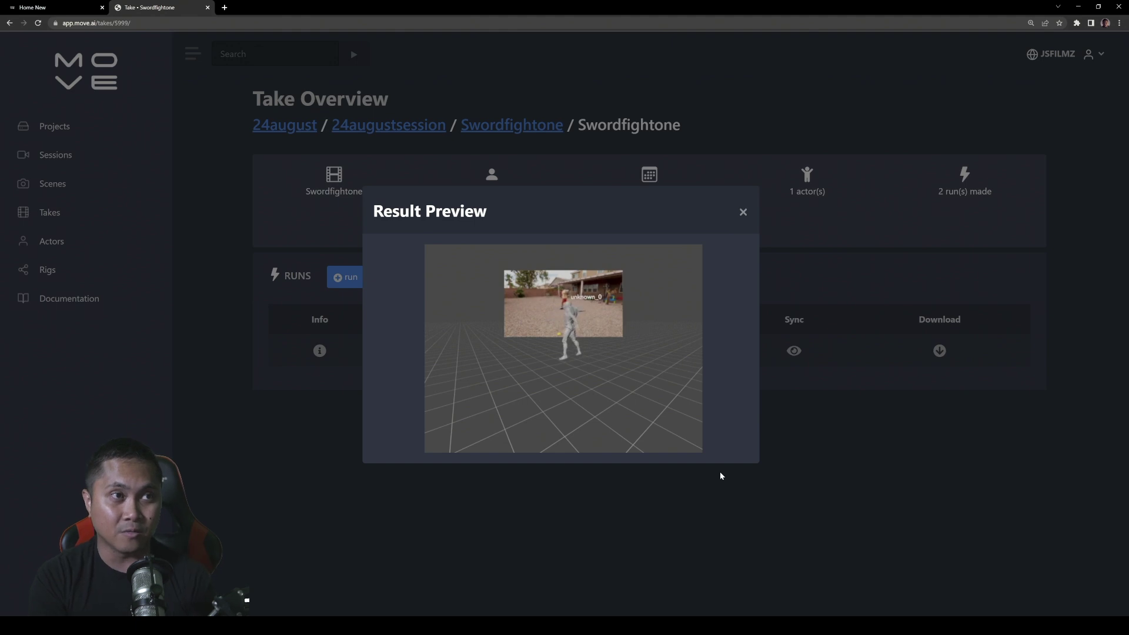
pyautogui.moveTo(555, 404)
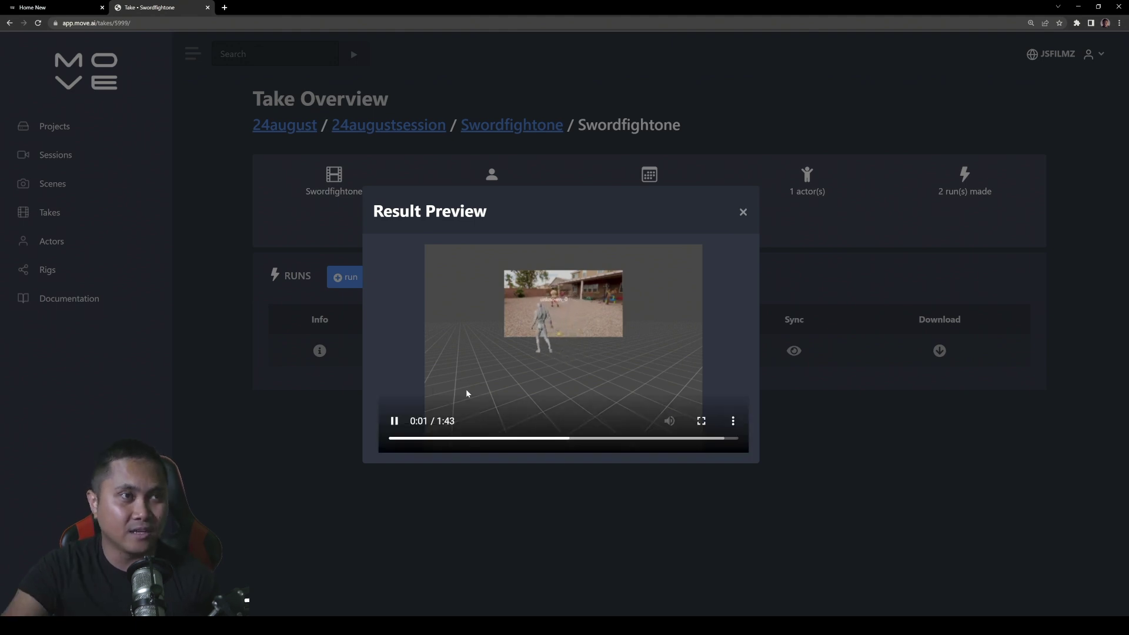
pyautogui.click(395, 423)
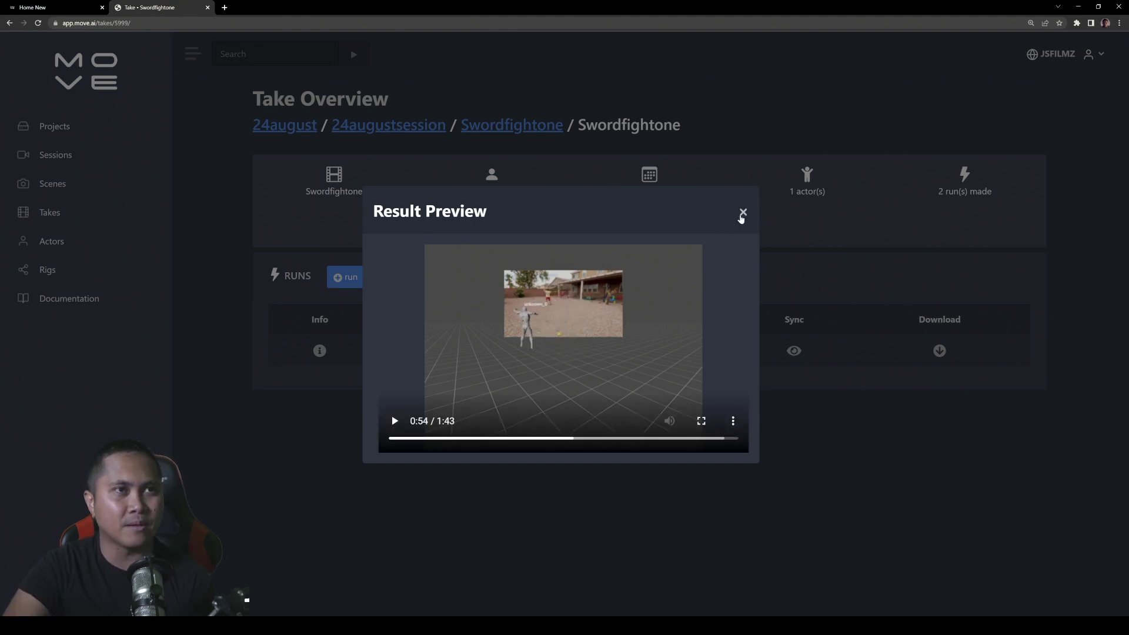
pyautogui.click(742, 214)
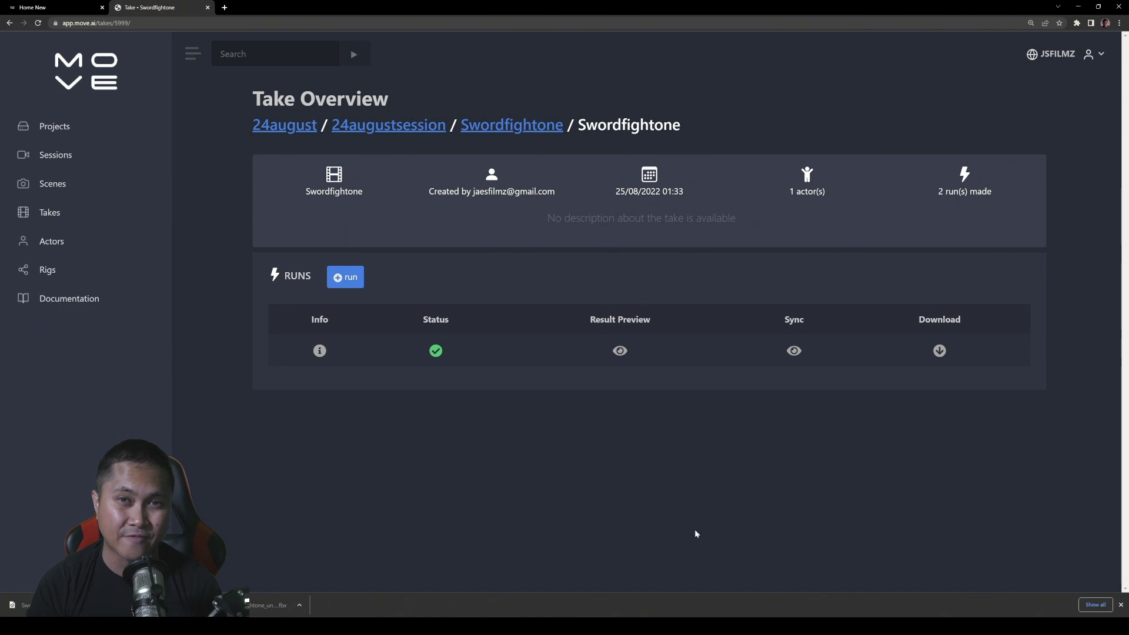
# Download the Swordfightone run's motion data as FBX Retargeted.
pyautogui.click(939, 350)
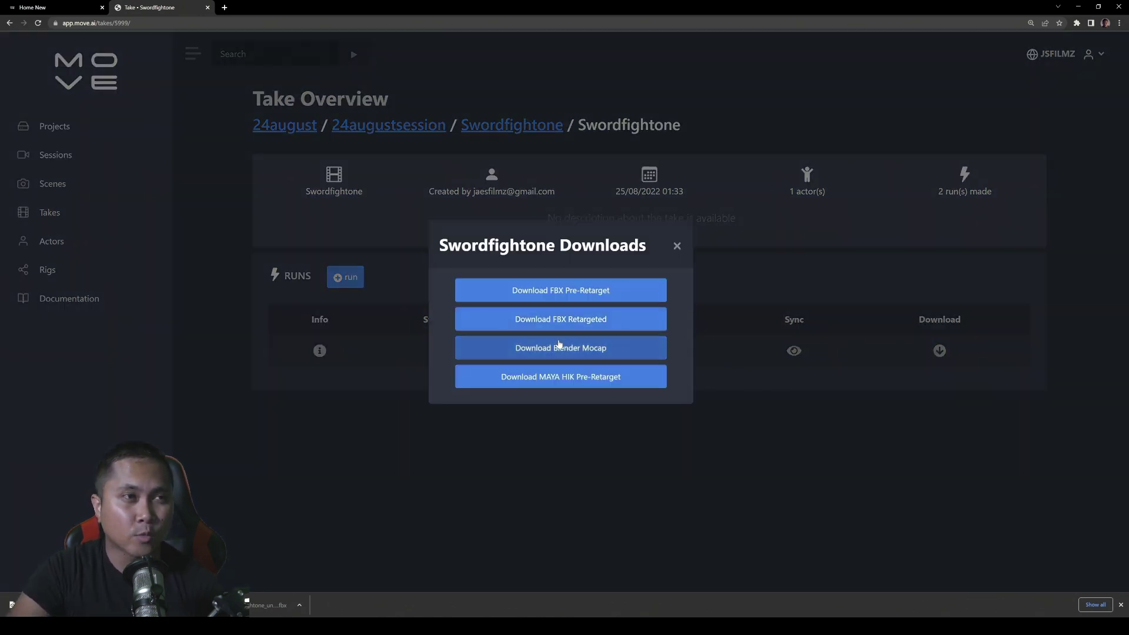
pyautogui.click(603, 323)
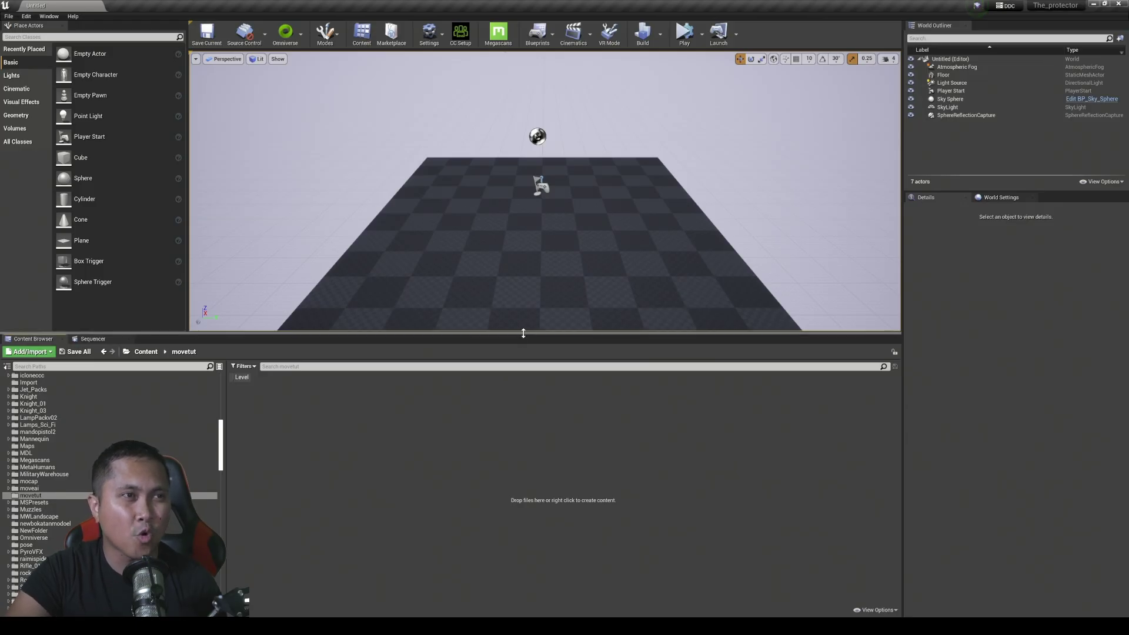
# In Unreal Editor, start importing Swordfightone_unknown_0_UE4_mannequin_v3 from the Downloads folder into the movetut content folder.
pyautogui.moveTo(523, 333); pyautogui.dragTo(549, 378)
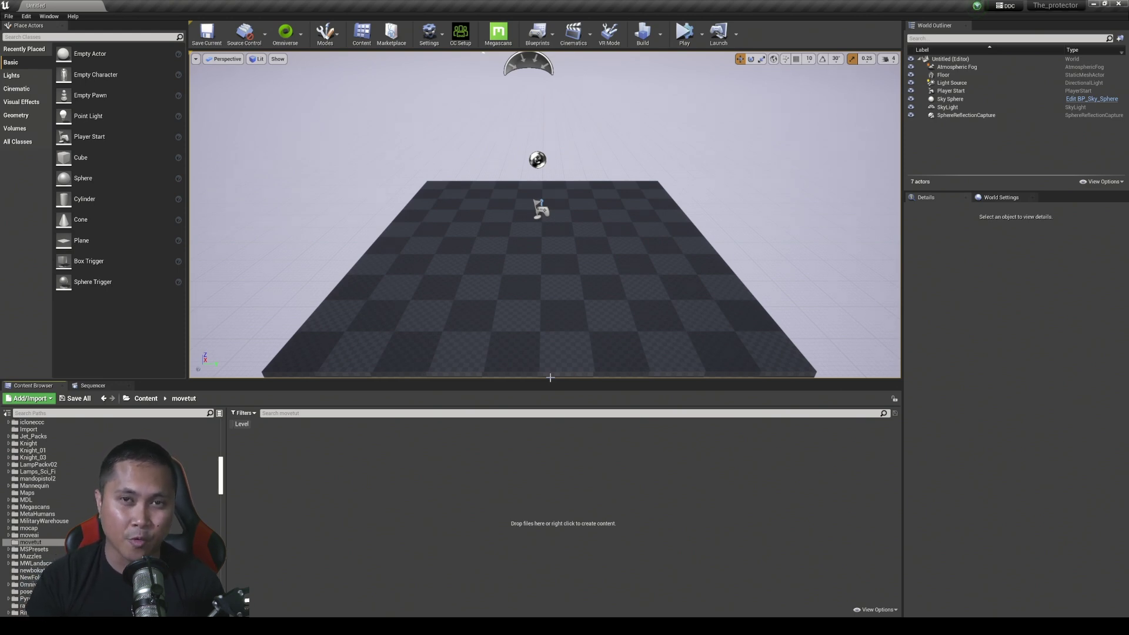
pyautogui.hotkey('alt', 'Tab')
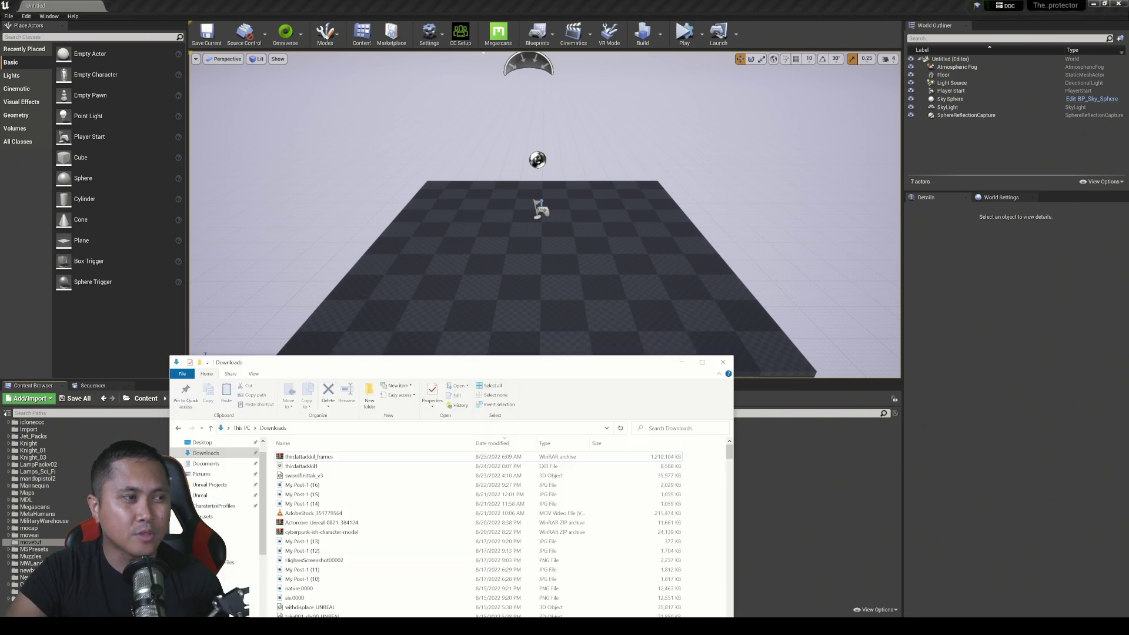
pyautogui.moveTo(426, 364); pyautogui.dragTo(526, 422)
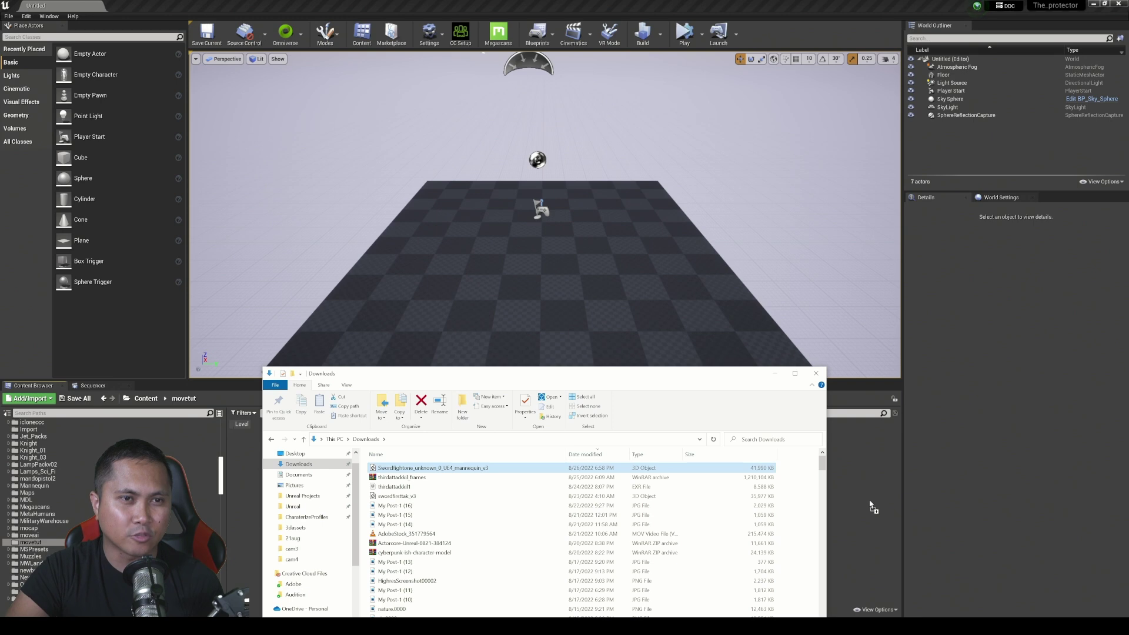
pyautogui.click(774, 374)
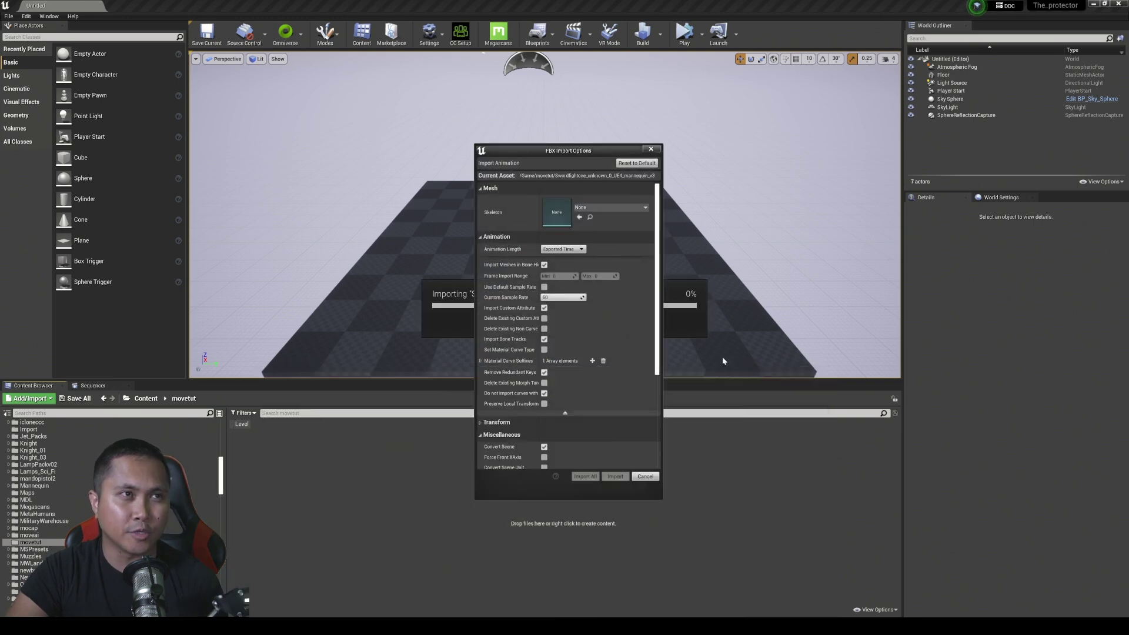
# Search the skeletons for "ue4" and assign UE4_Mannequin_Skeleton as the skeleton for the FBX animation import.
pyautogui.click(616, 208)
pyautogui.write('eu4')
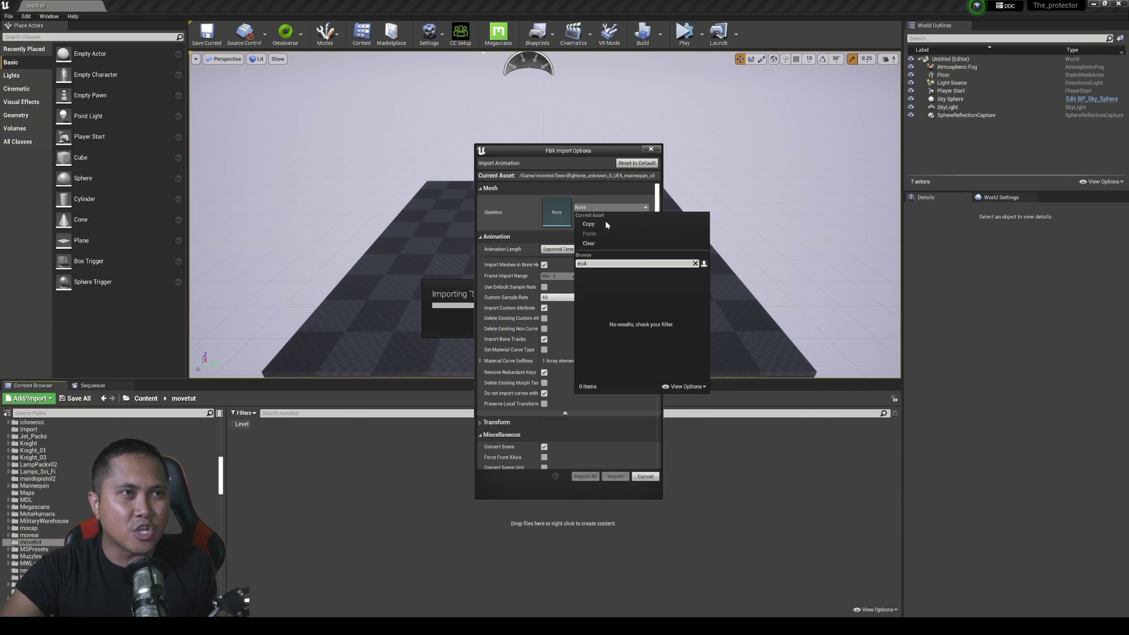
pyautogui.press('BackSpace')
pyautogui.press('BackSpace')
pyautogui.press('BackSpace')
pyautogui.write('ue4')
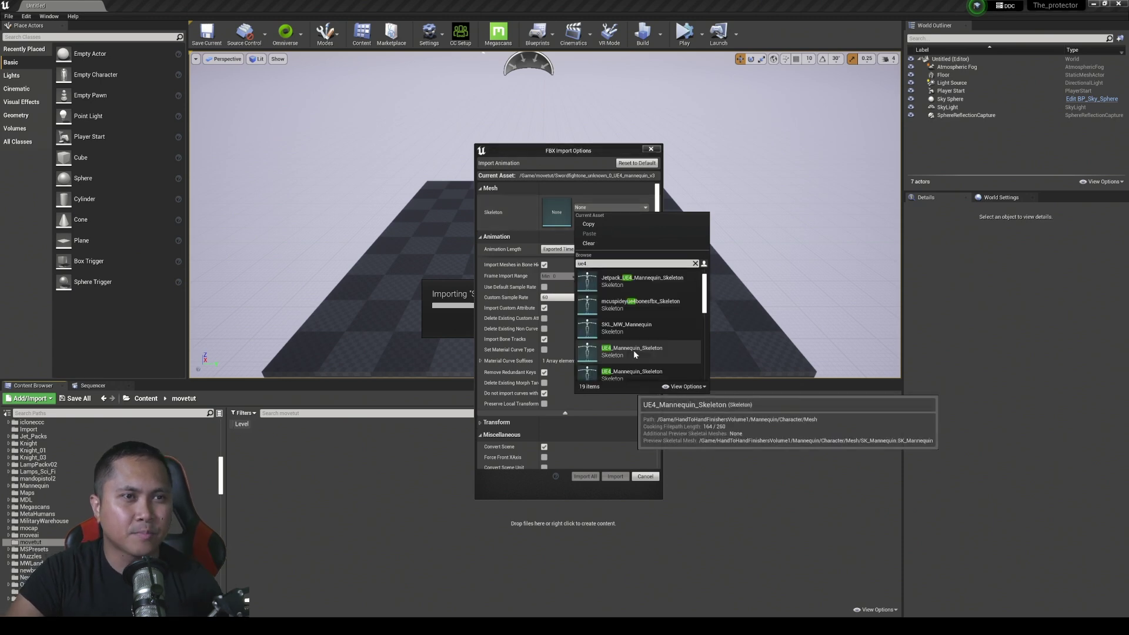
pyautogui.scroll(-2, 634, 350)
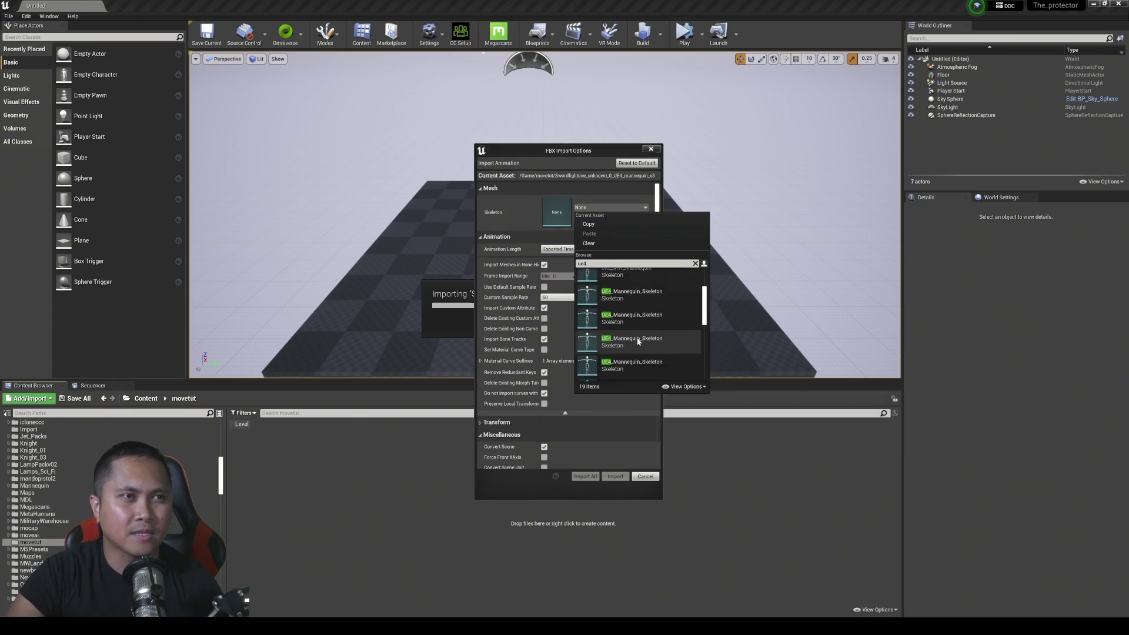
pyautogui.click(631, 291)
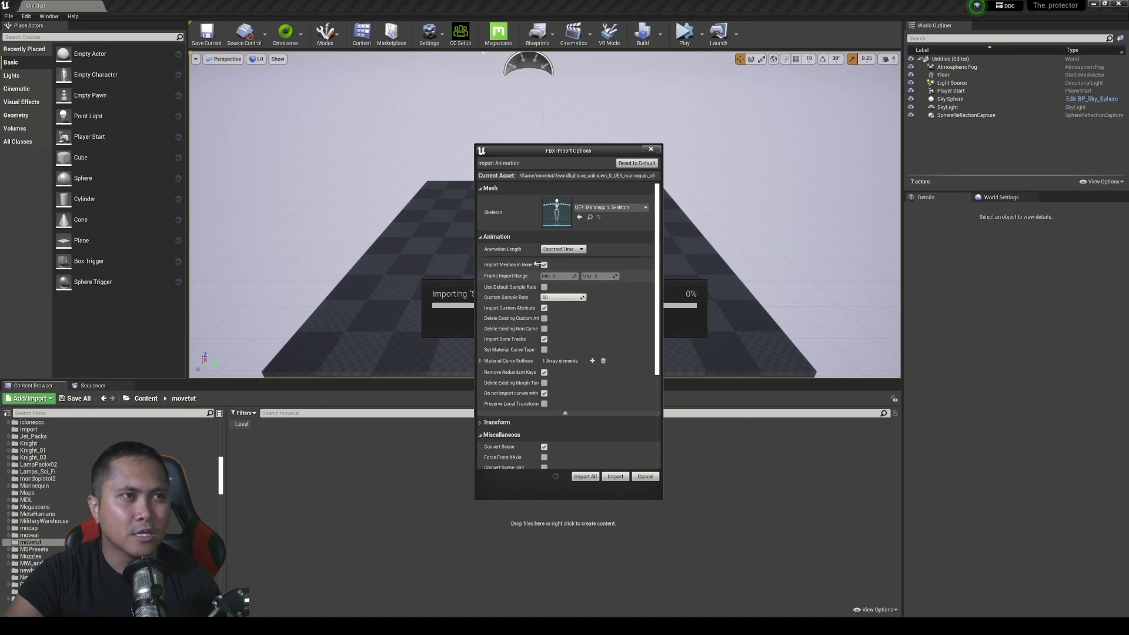
# Import the animation with the current FBX options, open it to check its playback, and close the animation editor.
pyautogui.click(591, 477)
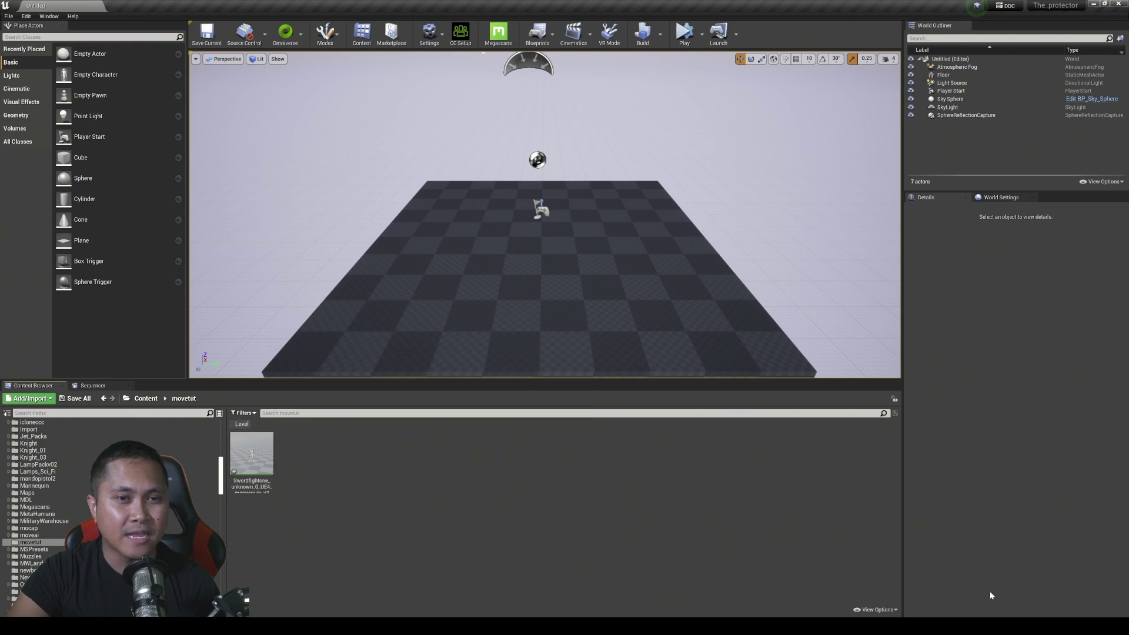
pyautogui.doubleClick(251, 453)
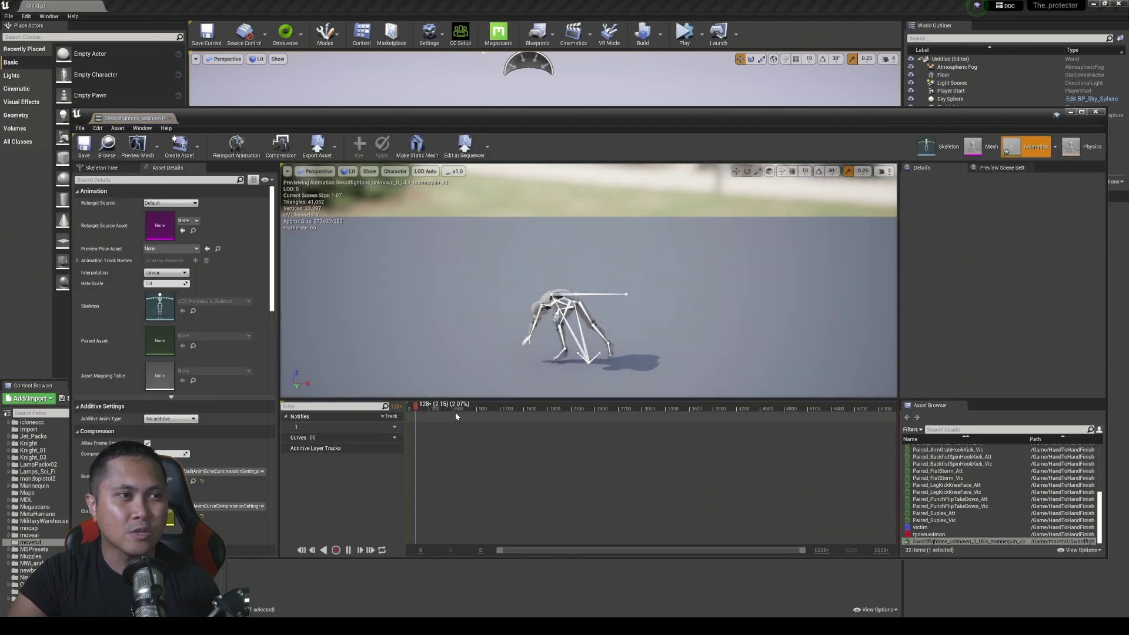
pyautogui.click(348, 551)
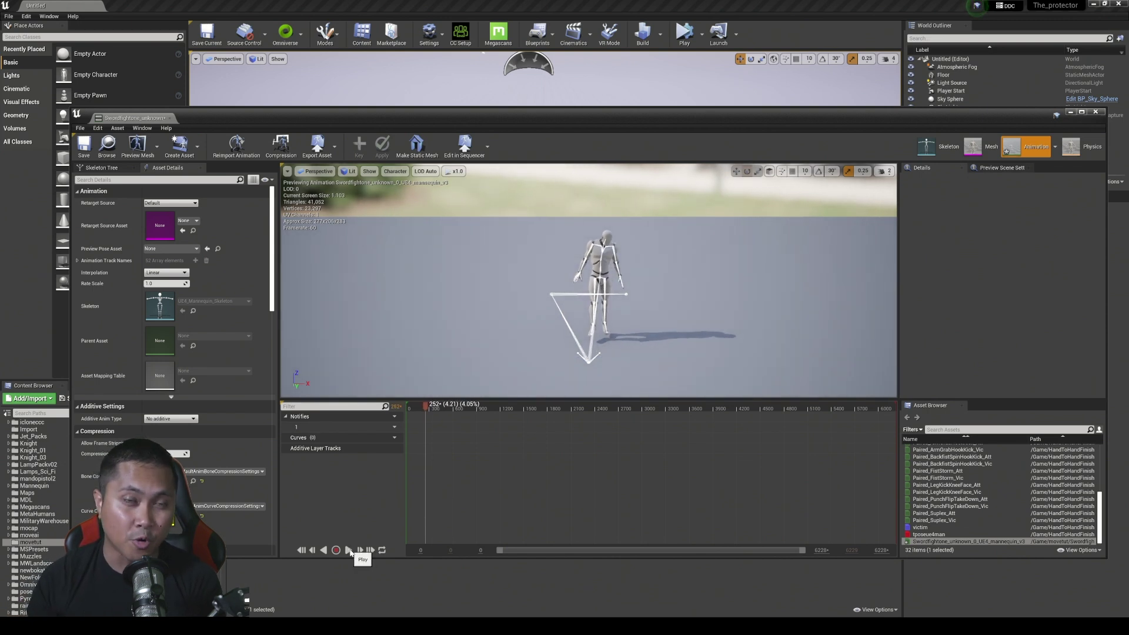
pyautogui.click(1096, 112)
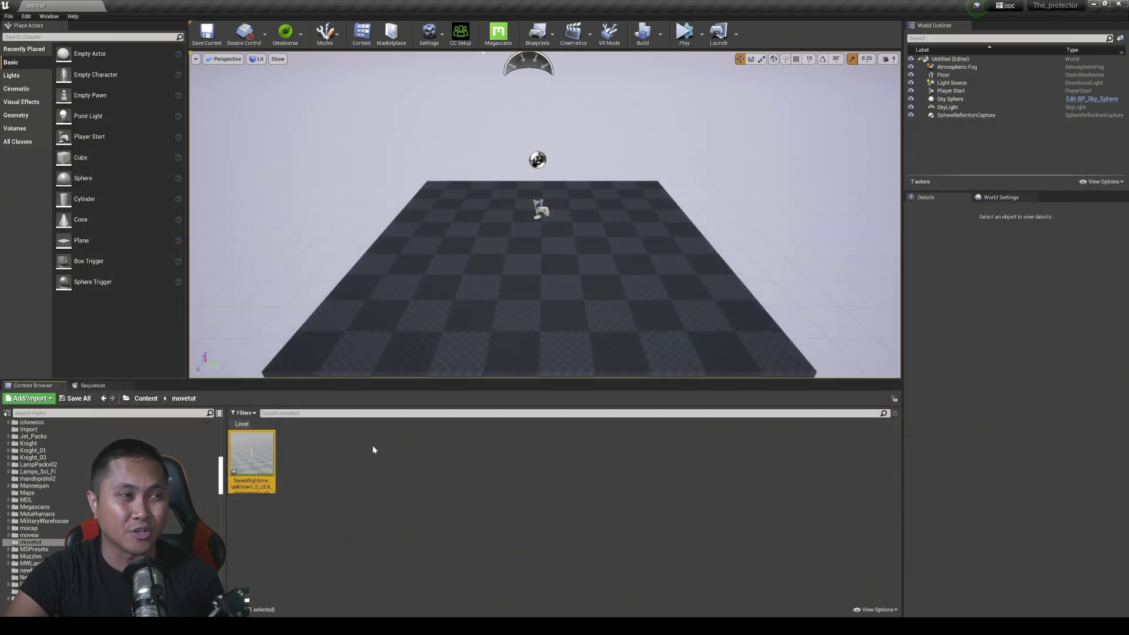
# Export the Swordfightone animation asset from the movetut folder as an FBX file named fromue, using the default FBX export options.
pyautogui.rightClick(251, 455)
pyautogui.moveTo(288, 318)
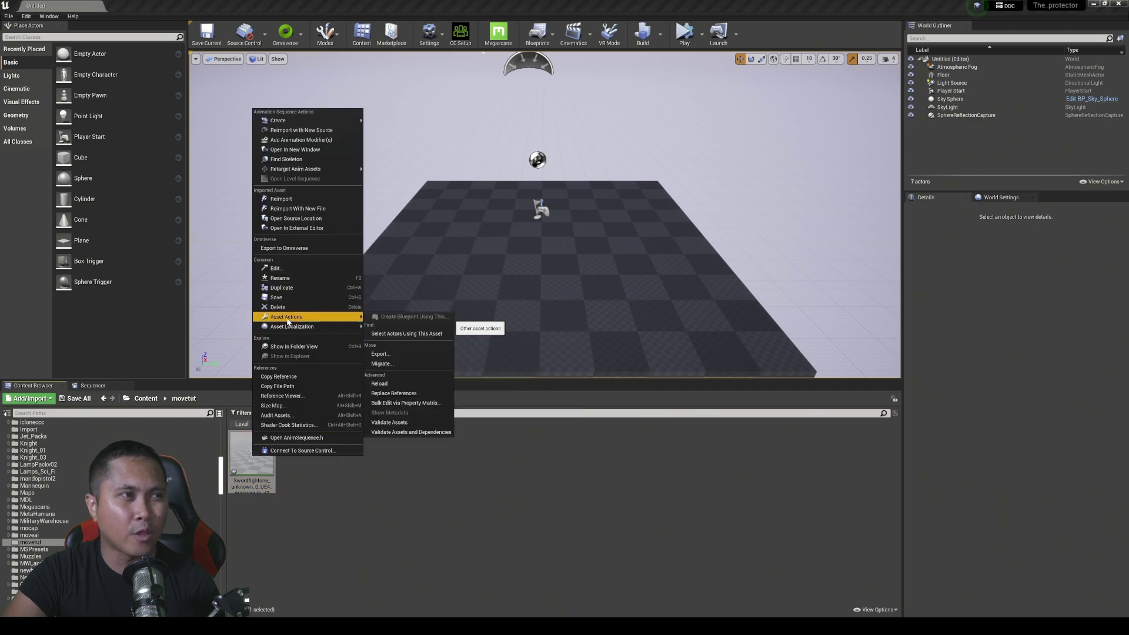
pyautogui.click(381, 354)
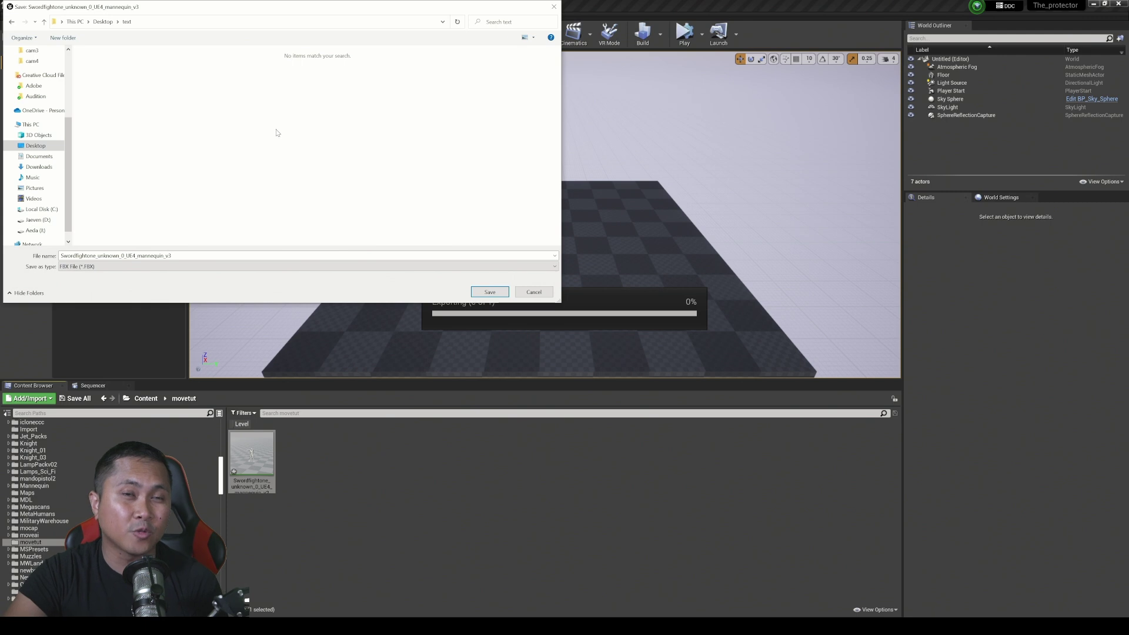
pyautogui.doubleClick(141, 254)
pyautogui.write('fro')
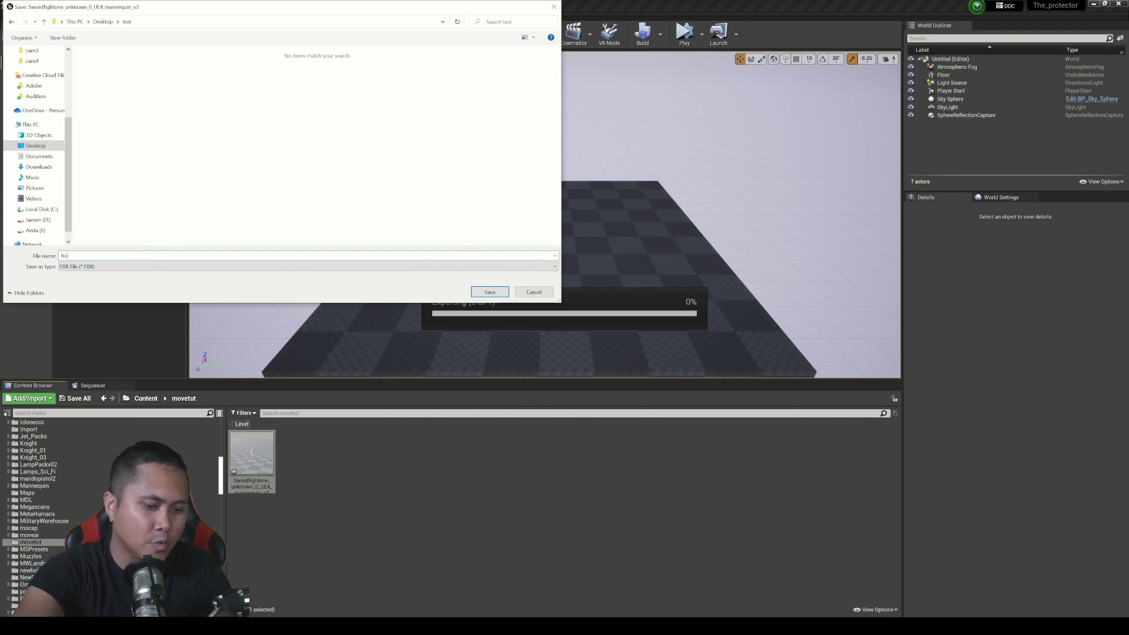
pyautogui.write('mue')
pyautogui.click(500, 291)
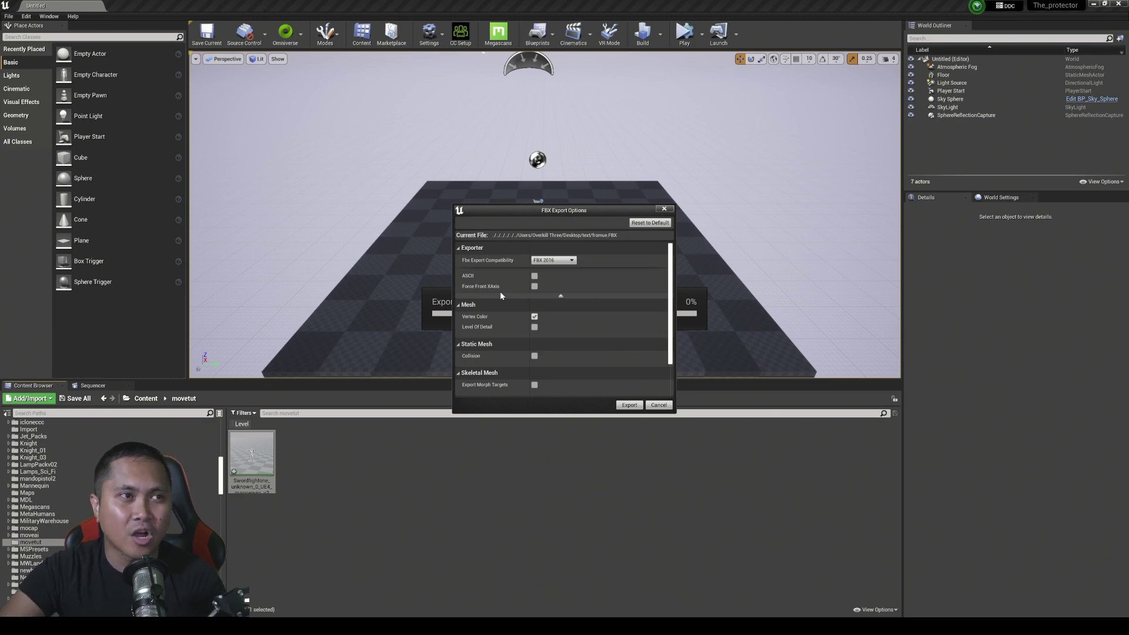
pyautogui.scroll(-2, 582, 322)
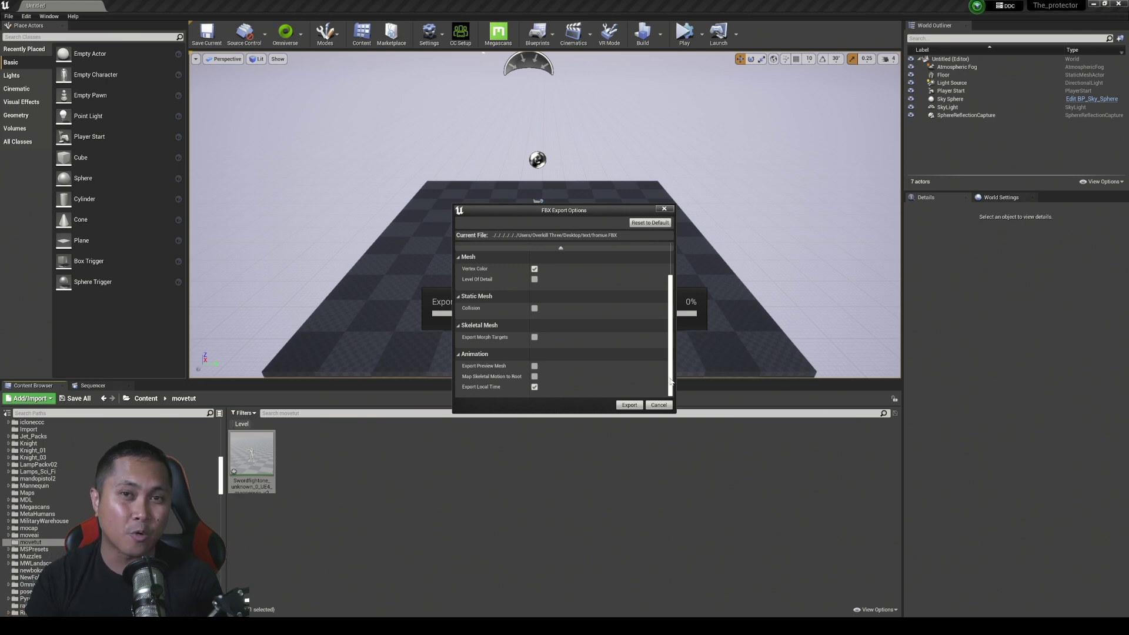
pyautogui.click(628, 405)
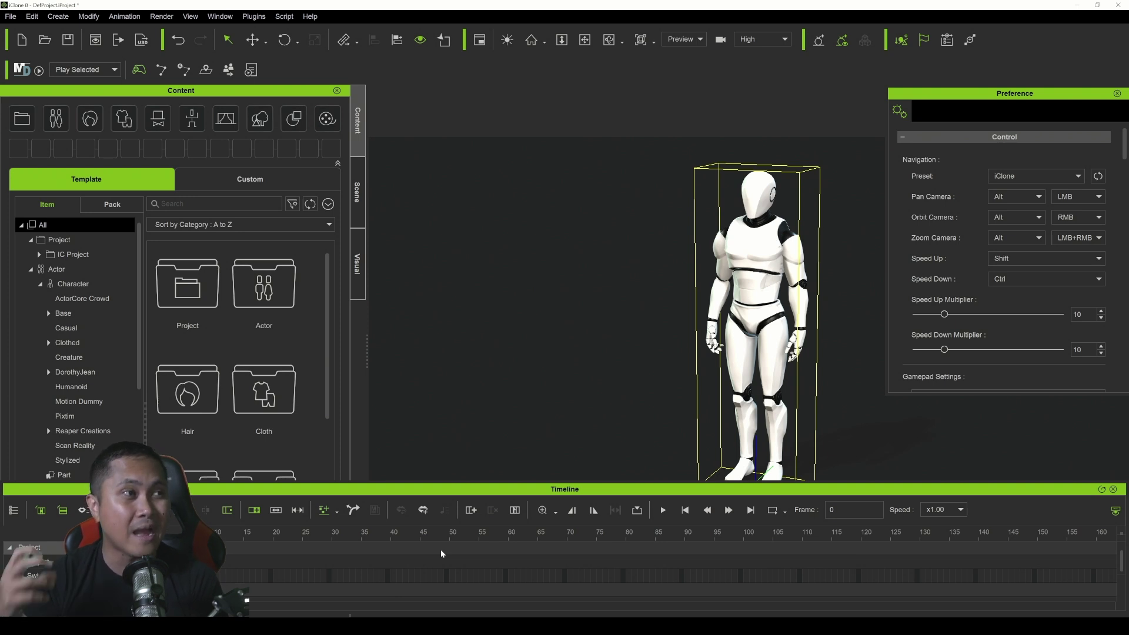
# In iClone, browse the actor character templates and open the Motion Dummy folder.
pyautogui.scroll(-2, 693, 294)
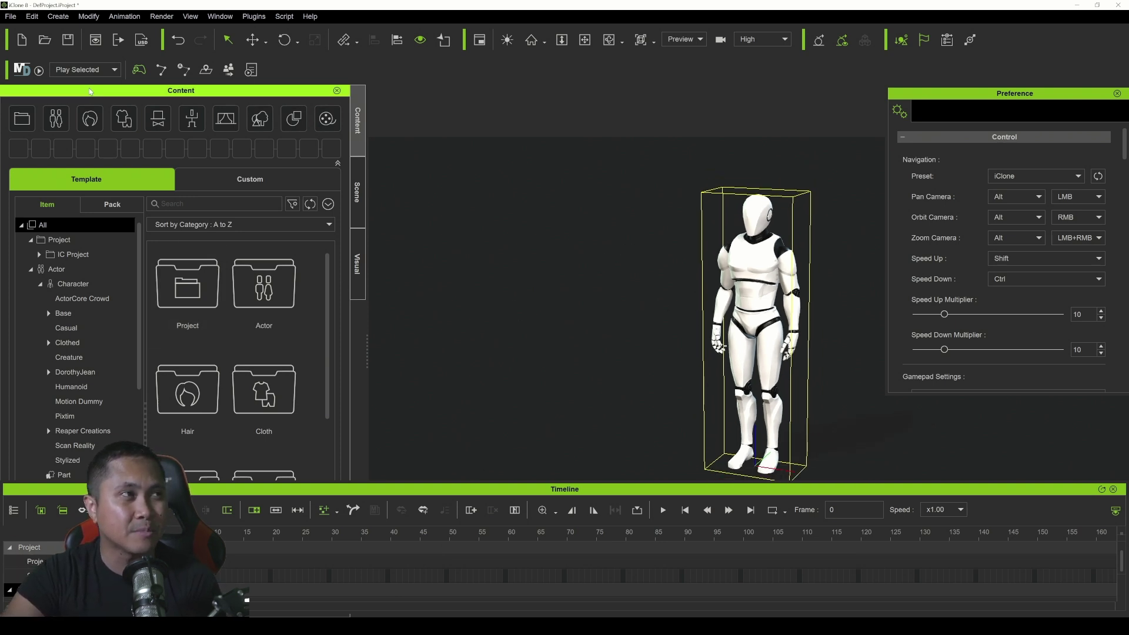
pyautogui.click(62, 123)
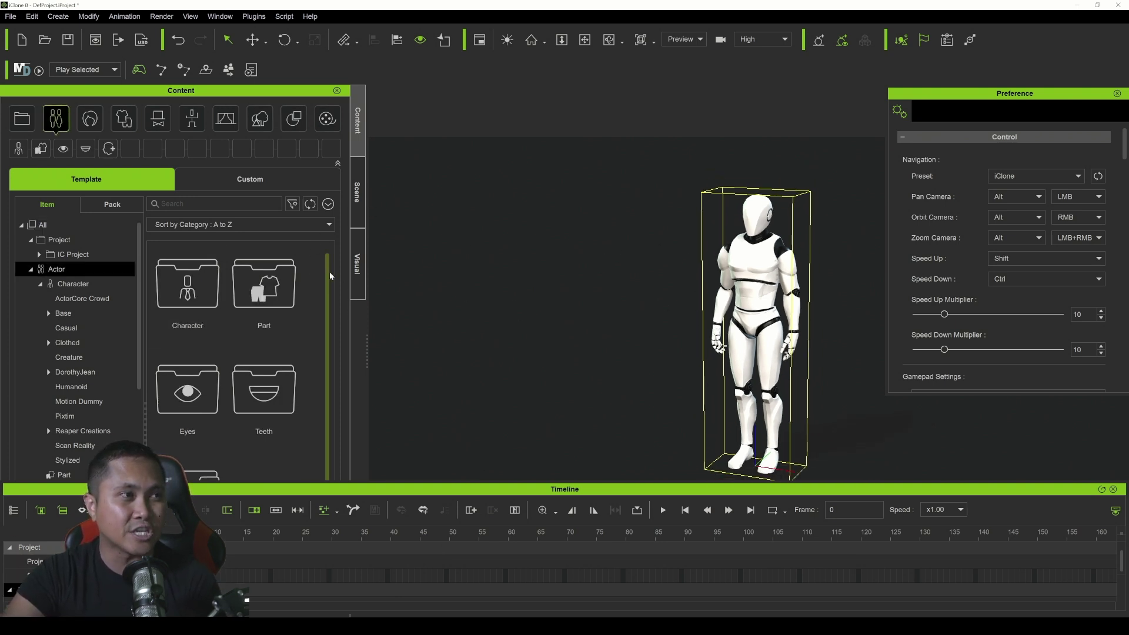
pyautogui.doubleClick(171, 288)
pyautogui.scroll(-4, 294, 341)
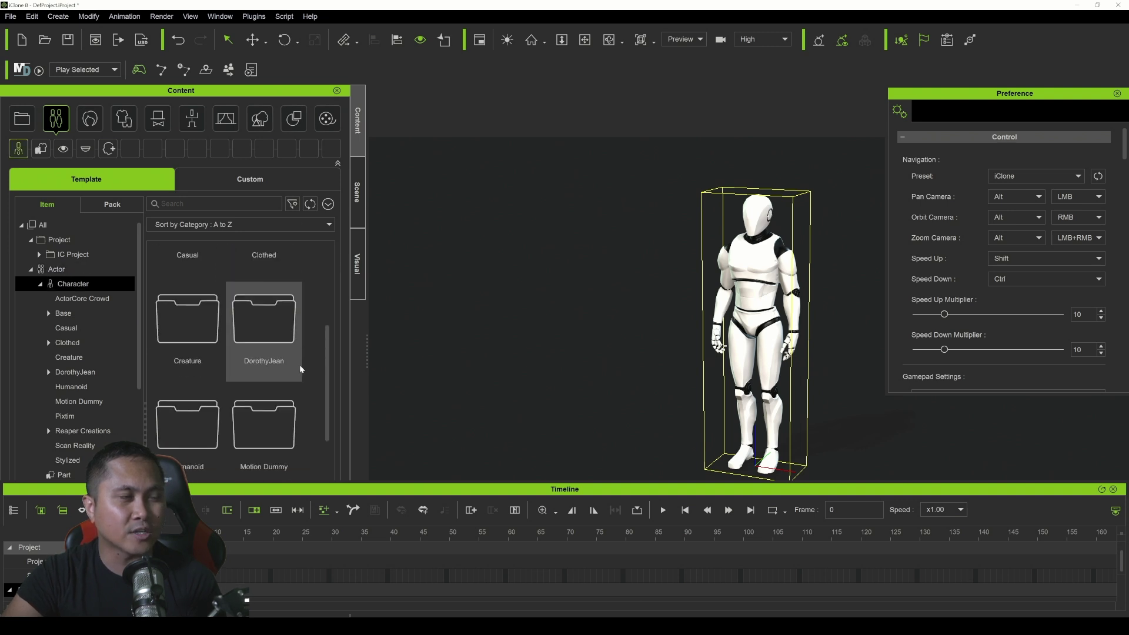
pyautogui.doubleClick(274, 351)
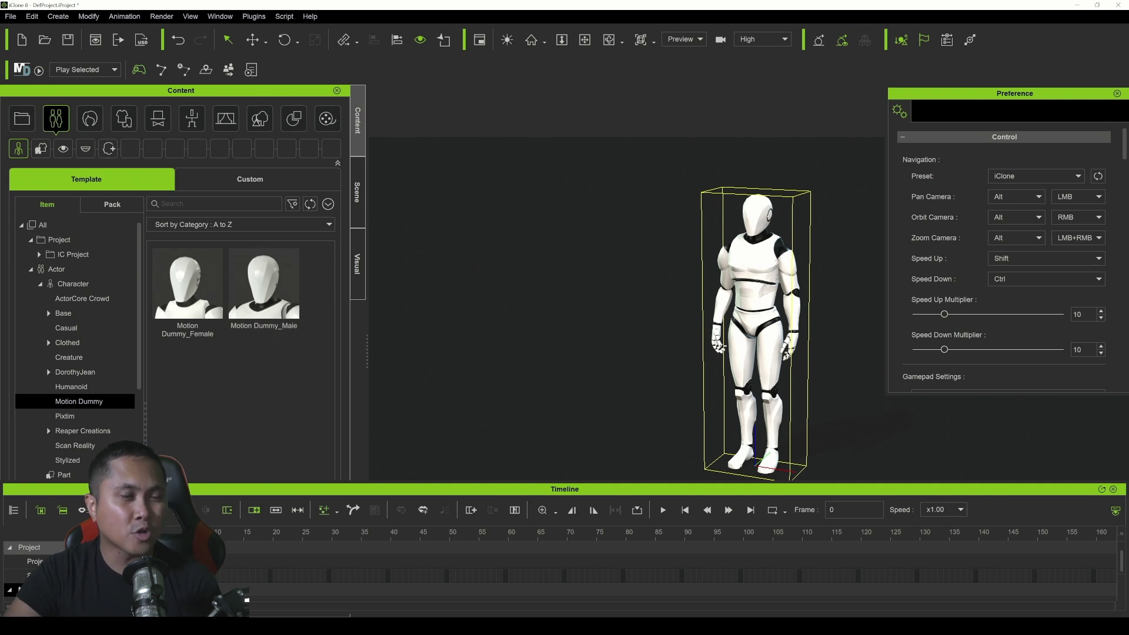
# Bring the exported fromue FBX file from the desktop folder onto the motion dummy and minimize the file window.
pyautogui.hotkey('alt', 'Tab')
pyautogui.click(273, 446)
pyautogui.moveTo(231, 361); pyautogui.dragTo(676, 318)
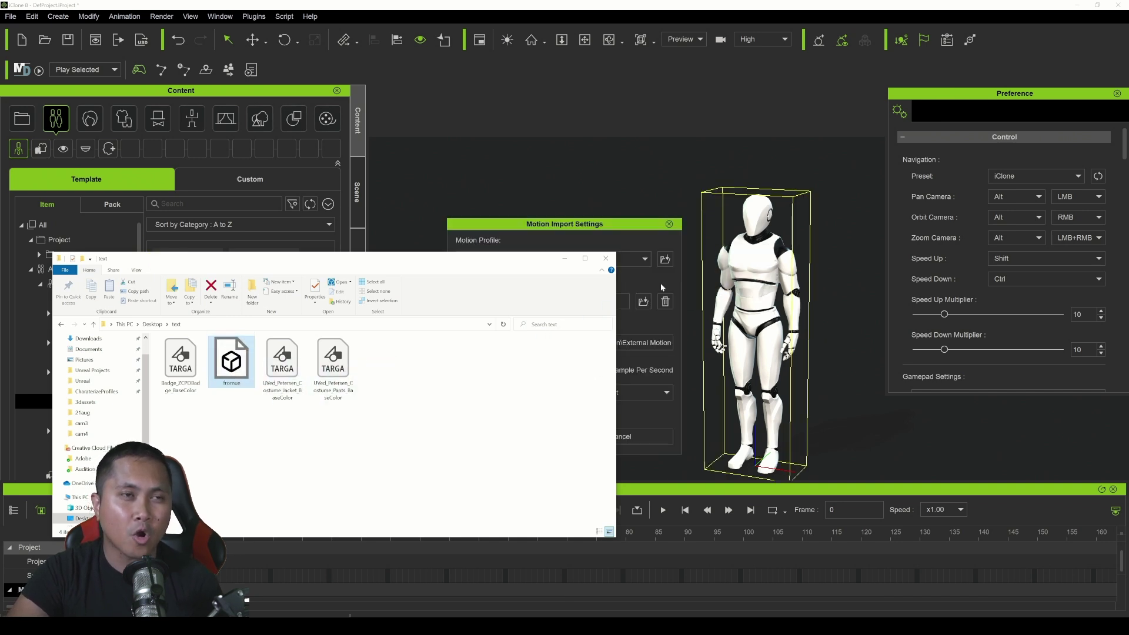
pyautogui.click(565, 258)
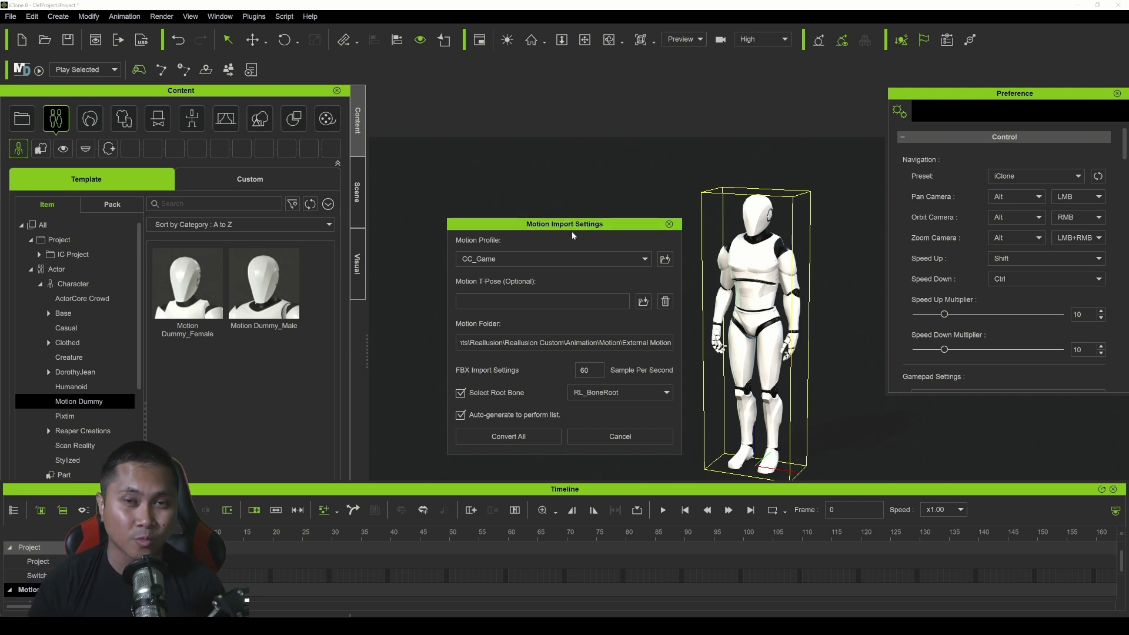
# Set the motion profile to Unreal_BaseCharacter in the motion import settings and convert all motions.
pyautogui.click(501, 256)
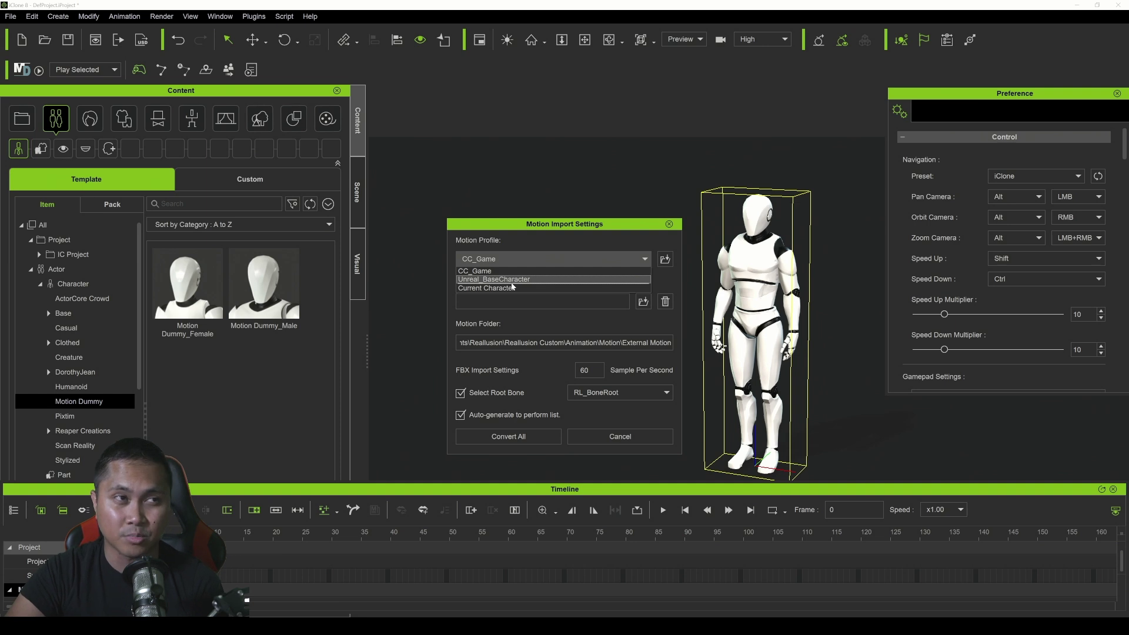
pyautogui.click(513, 282)
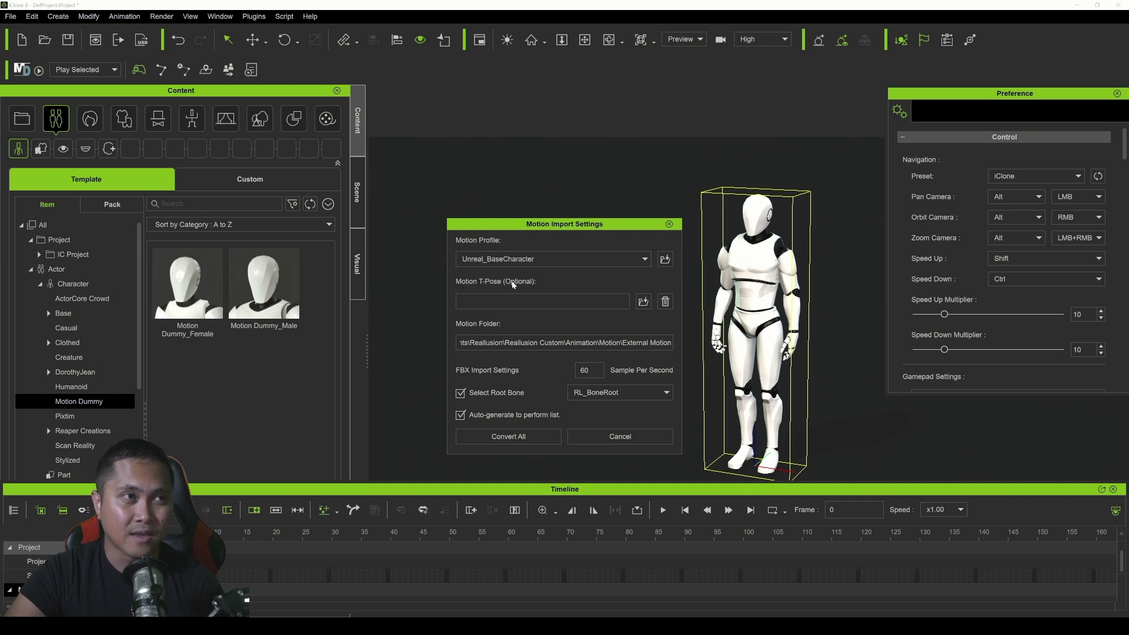
pyautogui.click(508, 435)
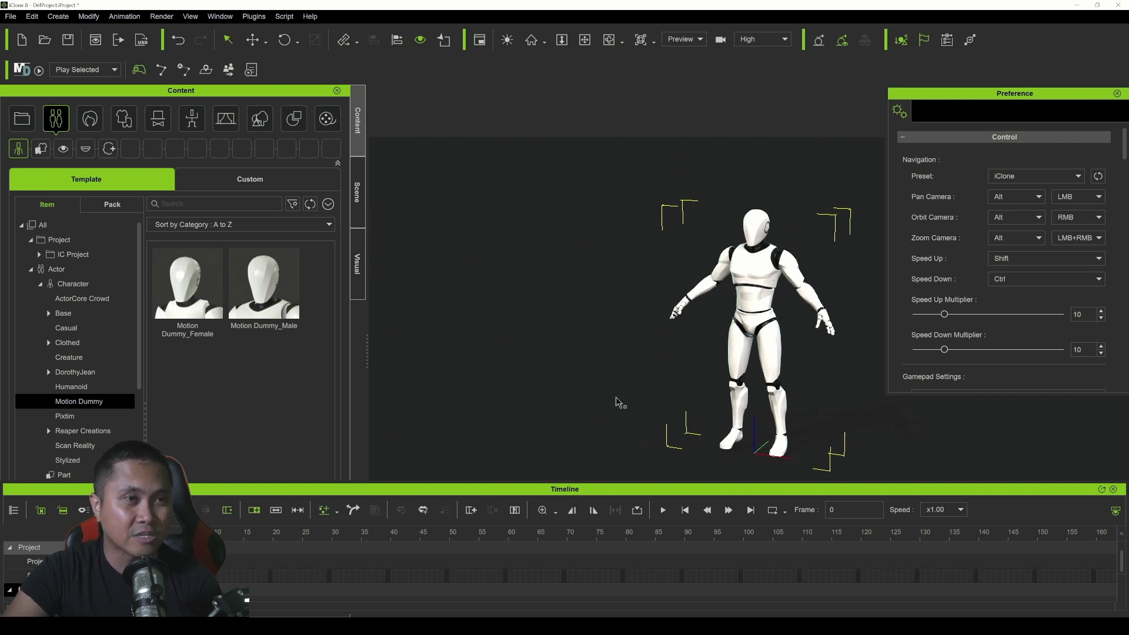
# Frame the motion dummy in the viewport and play the imported motion to check it, stopping playback when done.
pyautogui.keyDown('alt'); pyautogui.moveTo(683, 358); pyautogui.dragTo(739, 356, button='right'); pyautogui.keyUp('alt')
pyautogui.keyDown('alt'); pyautogui.moveTo(739, 356); pyautogui.dragTo(599, 338); pyautogui.keyUp('alt')
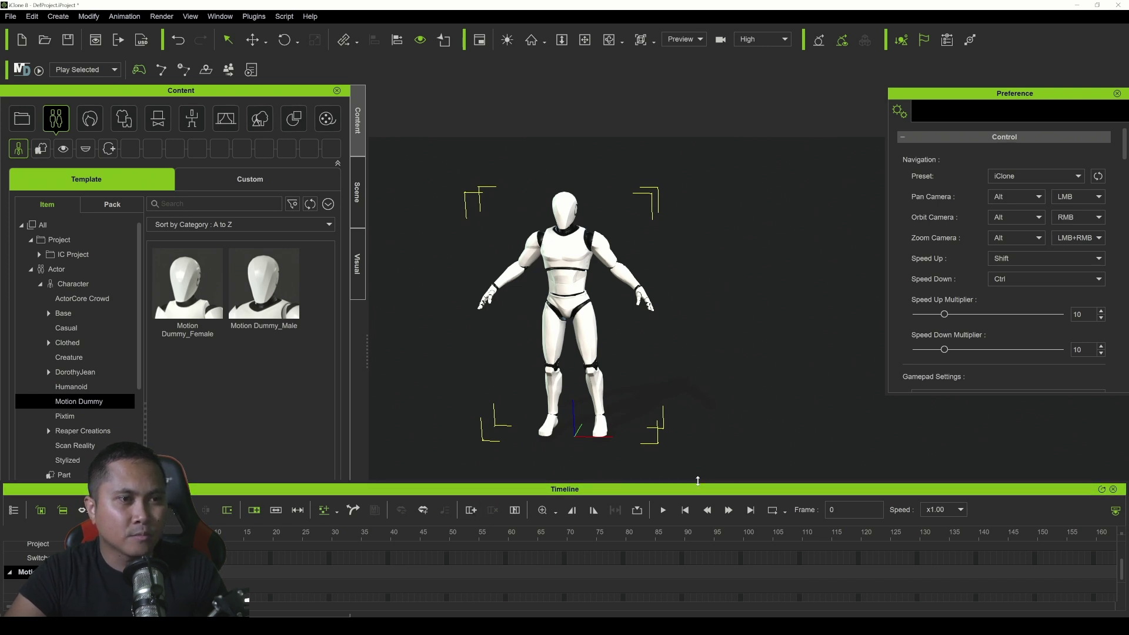
pyautogui.moveTo(698, 481); pyautogui.dragTo(698, 466)
pyautogui.click(663, 496)
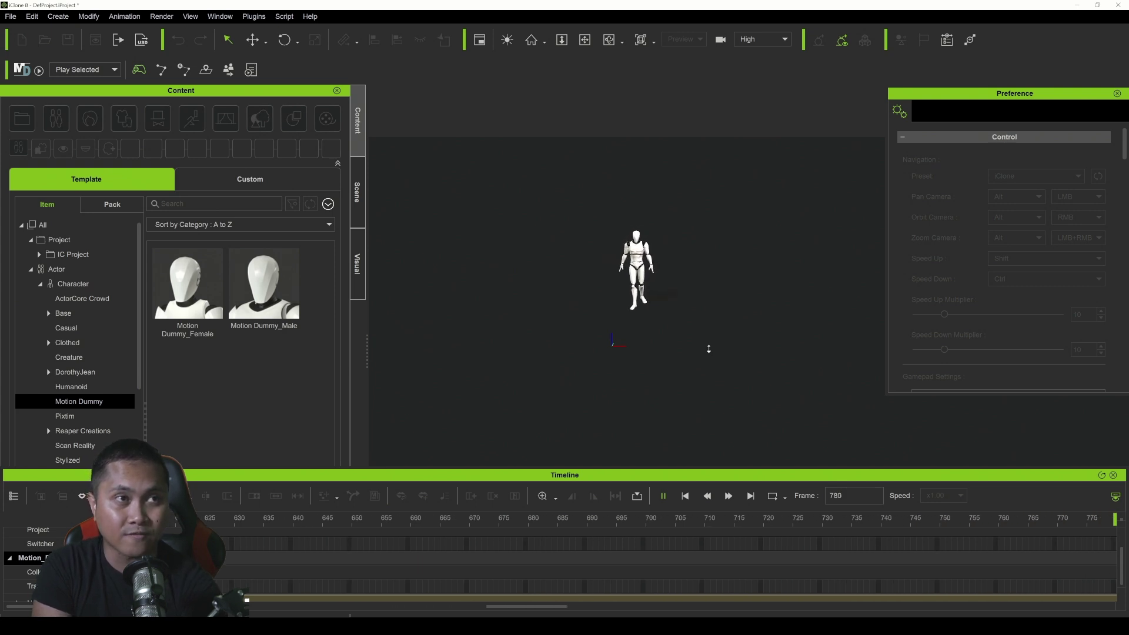
pyautogui.click(664, 498)
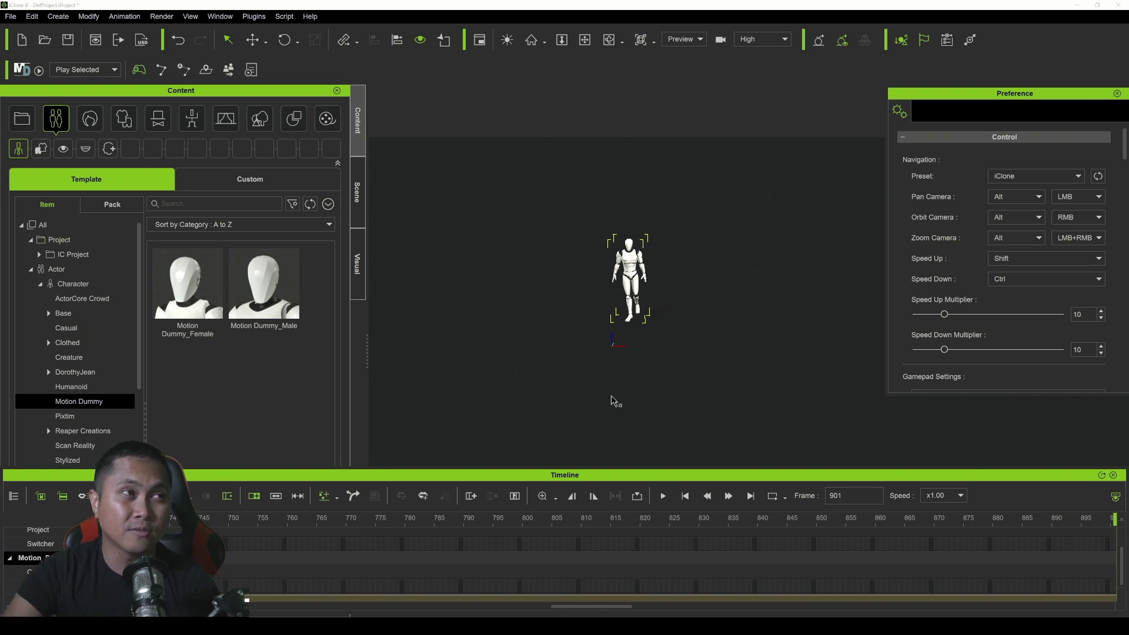
# Apply the Relaxed_B hand gesture from the animation gesture library to the dummy, and apply Relaxed_A at frame 790.
pyautogui.click(192, 128)
pyautogui.scroll(-3, 263, 382)
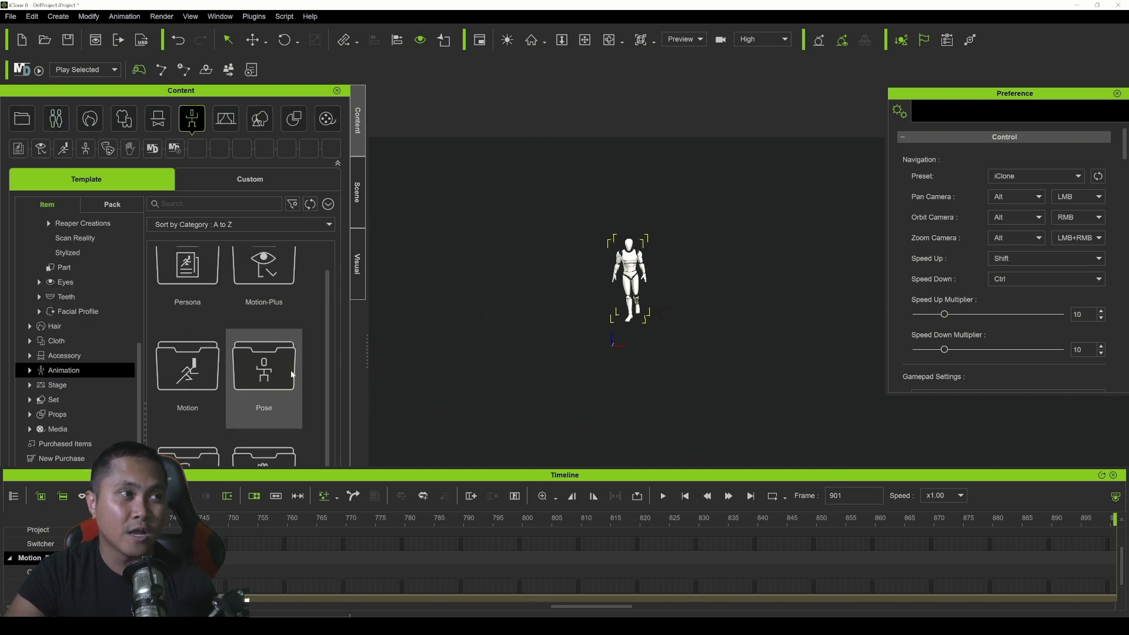
pyautogui.doubleClick(264, 388)
pyautogui.scroll(-8, 271, 371)
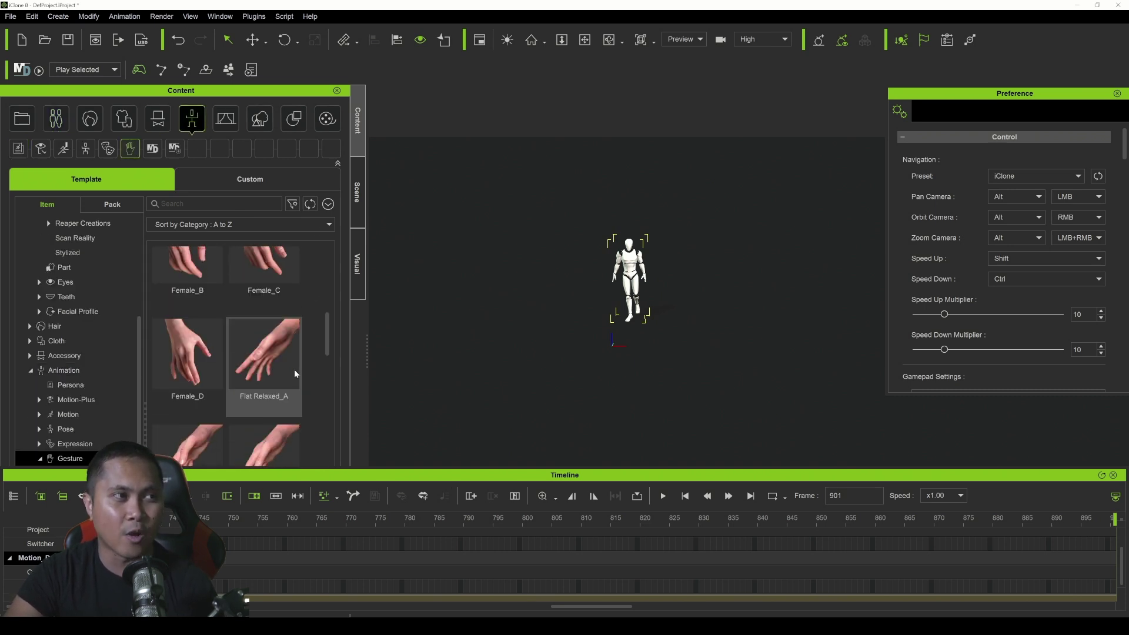
pyautogui.scroll(-8, 281, 365)
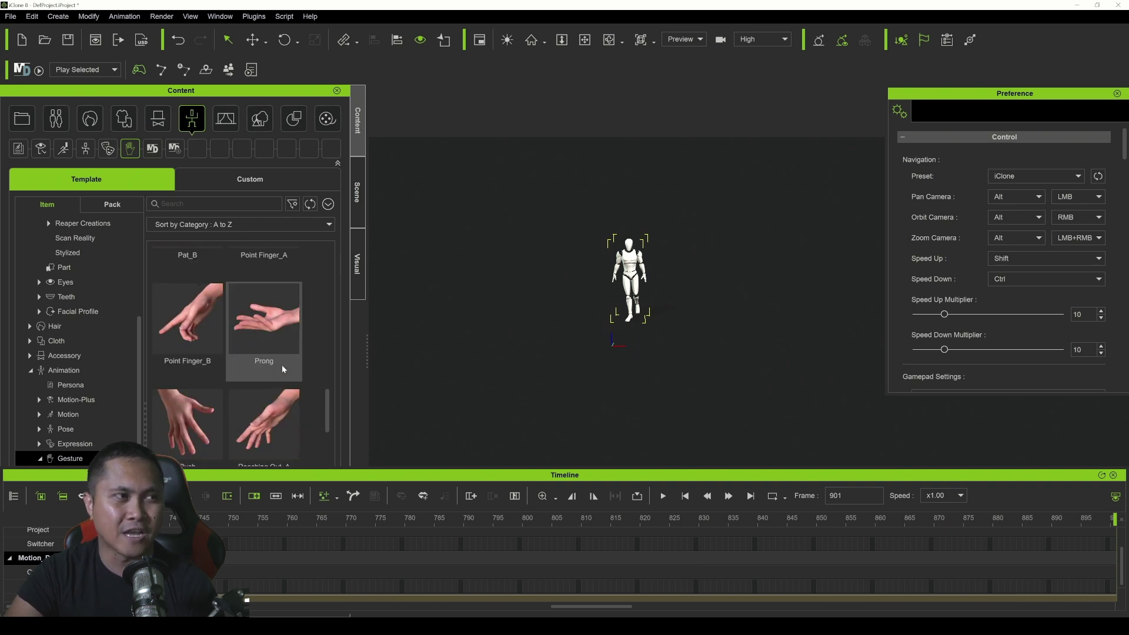
pyautogui.doubleClick(276, 293)
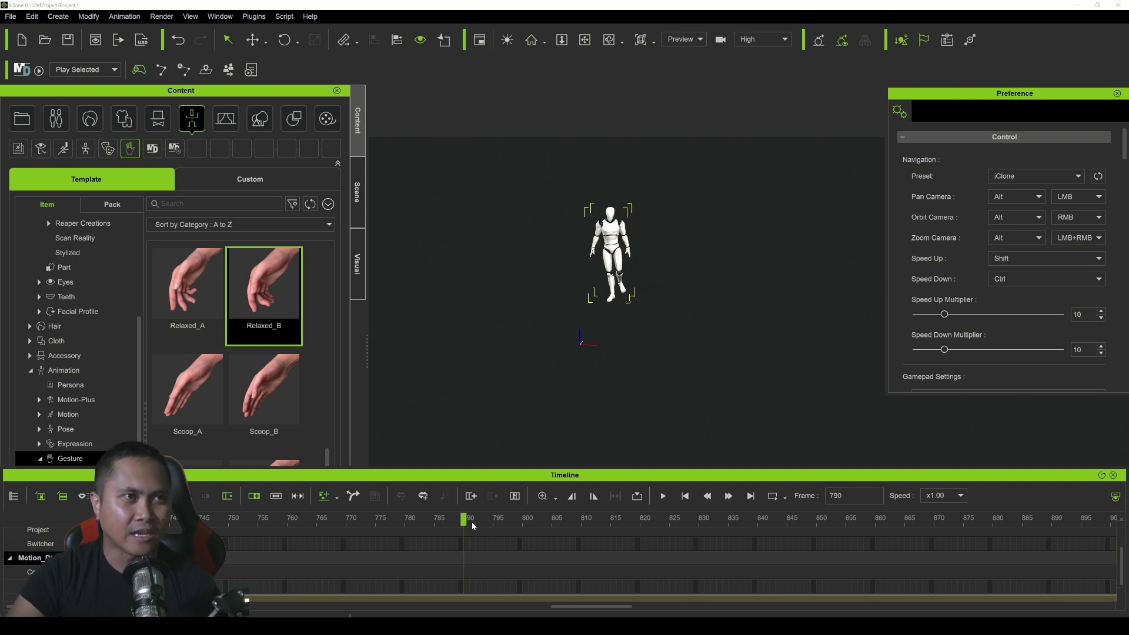
pyautogui.doubleClick(206, 291)
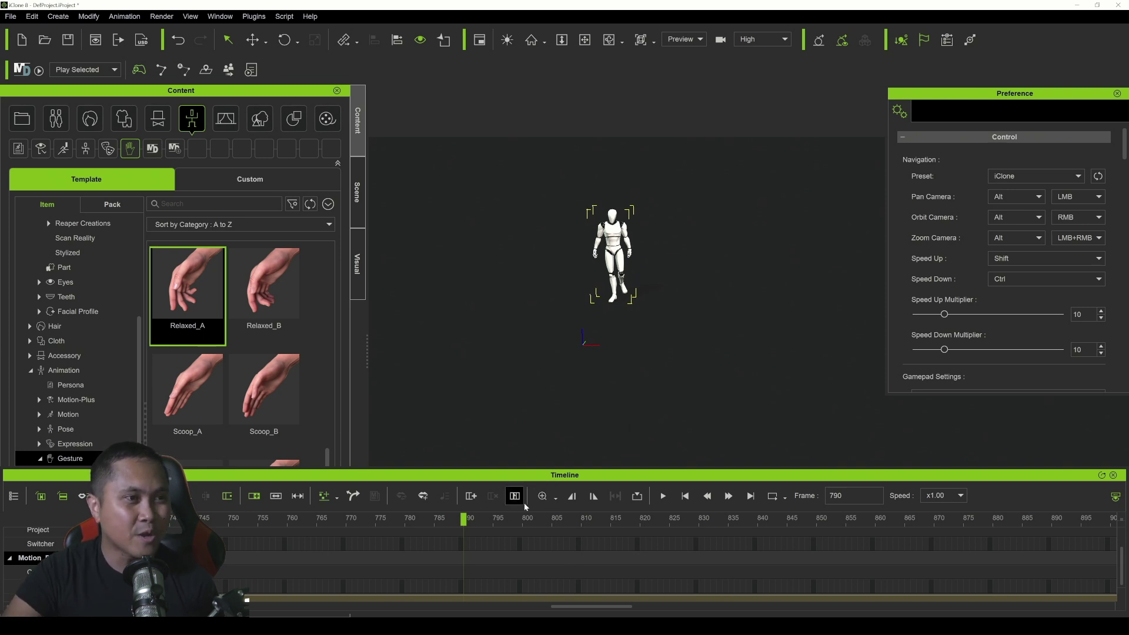
# Play the motion with the hand gestures and show the full timeline range, stopping playback when done.
pyautogui.click(663, 496)
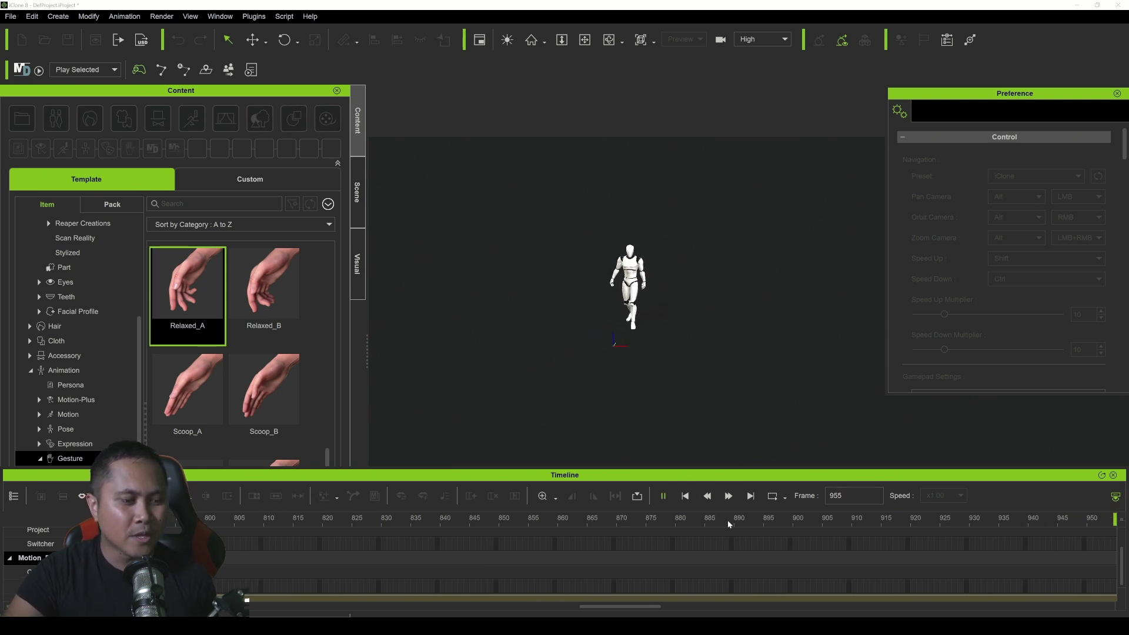
pyautogui.scroll(-1, 717, 532)
pyautogui.scroll(-5, 717, 533)
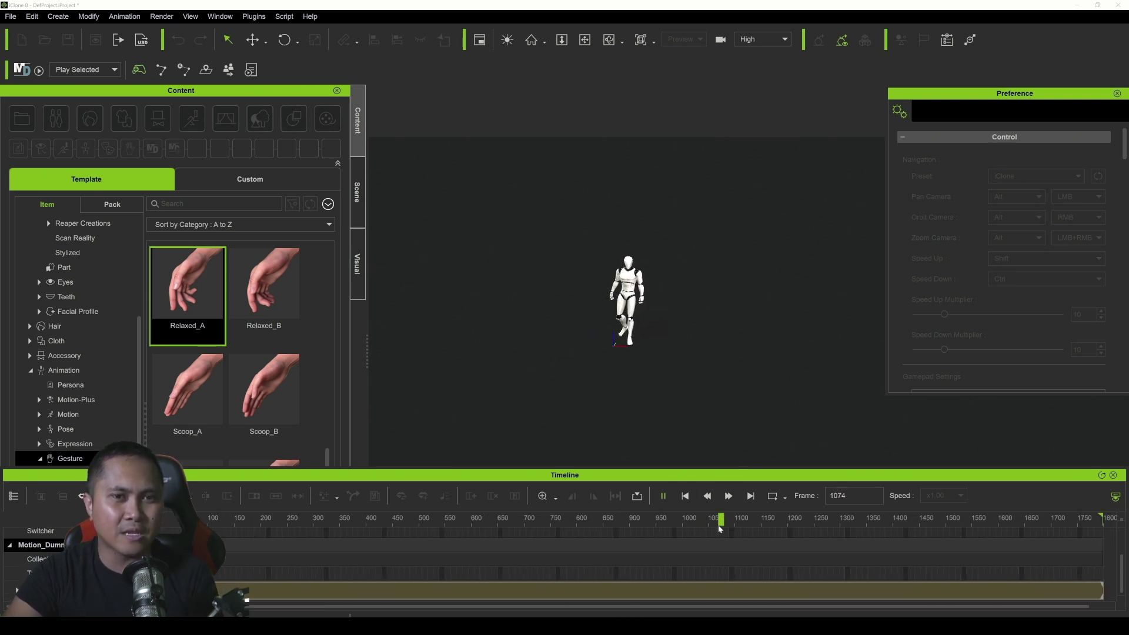
pyautogui.click(663, 496)
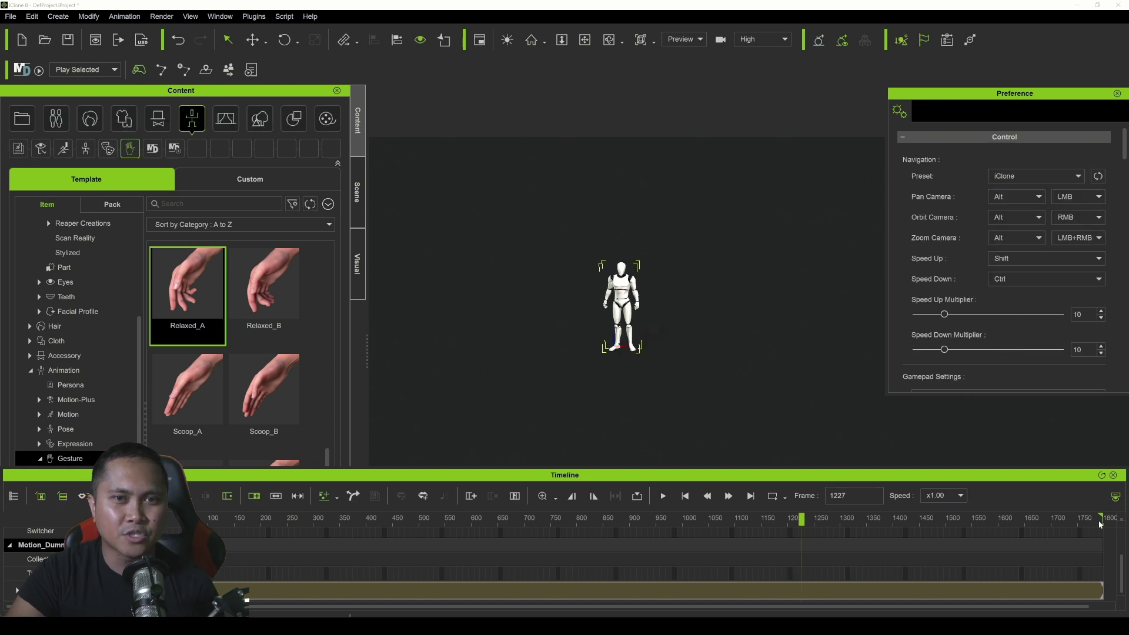
# Set the project's end frames to 5600 in the project settings and extend the timeline's end marker to the motion clip's end.
pyautogui.click(32, 16)
pyautogui.click(70, 338)
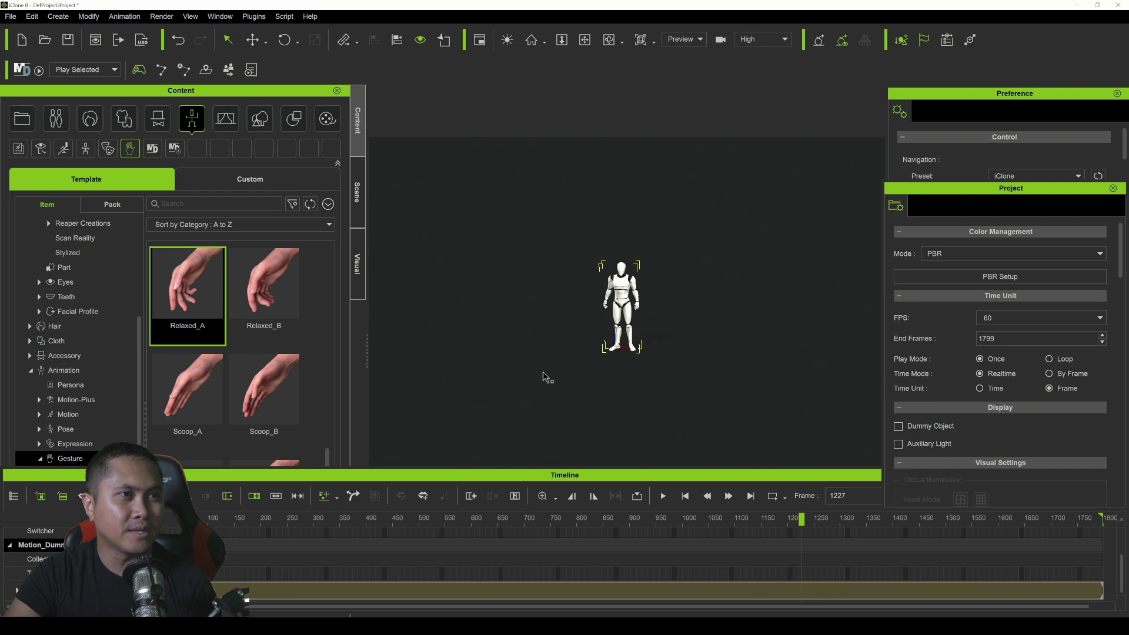
pyautogui.doubleClick(1020, 341)
pyautogui.write('56')
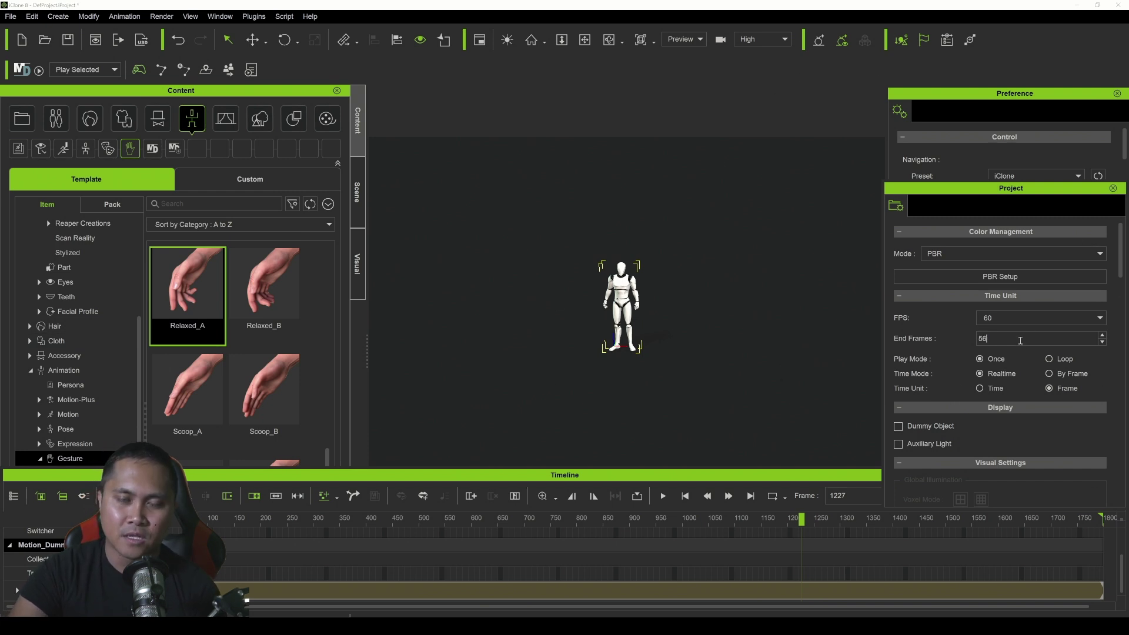
pyautogui.press('Return')
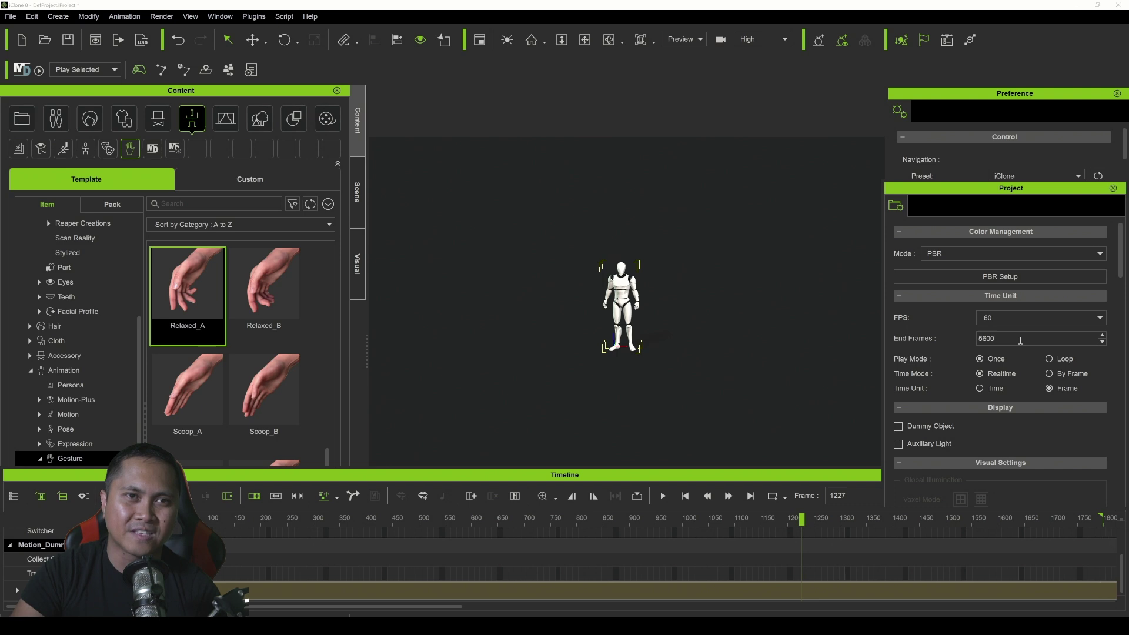
pyautogui.click(1113, 188)
pyautogui.scroll(-3, 741, 552)
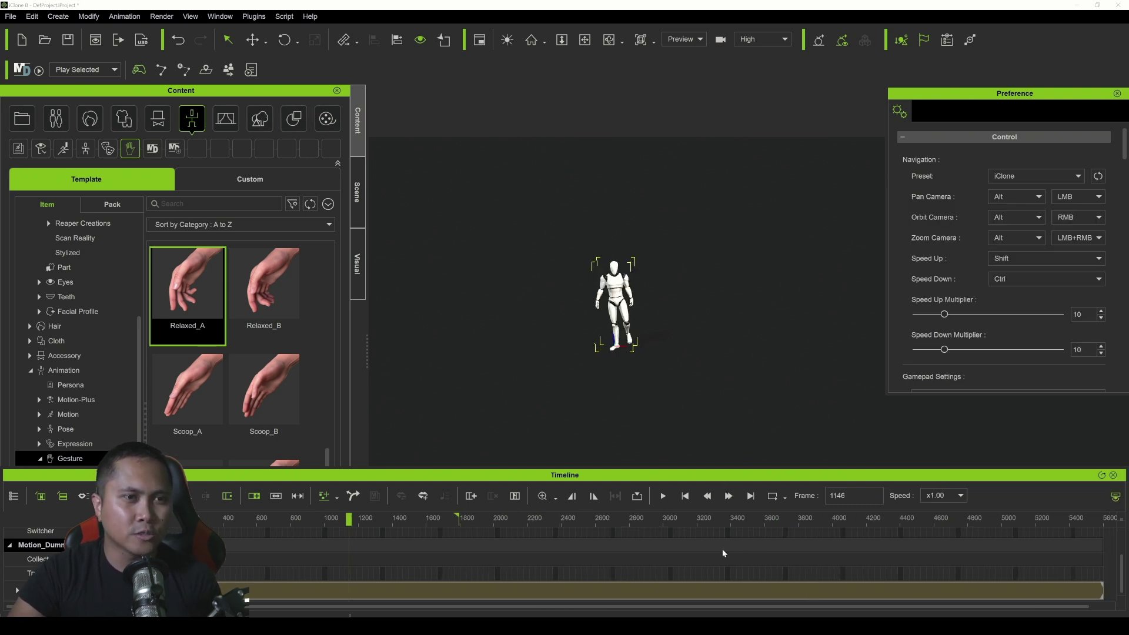
pyautogui.moveTo(1086, 548); pyautogui.dragTo(1036, 529, button='middle')
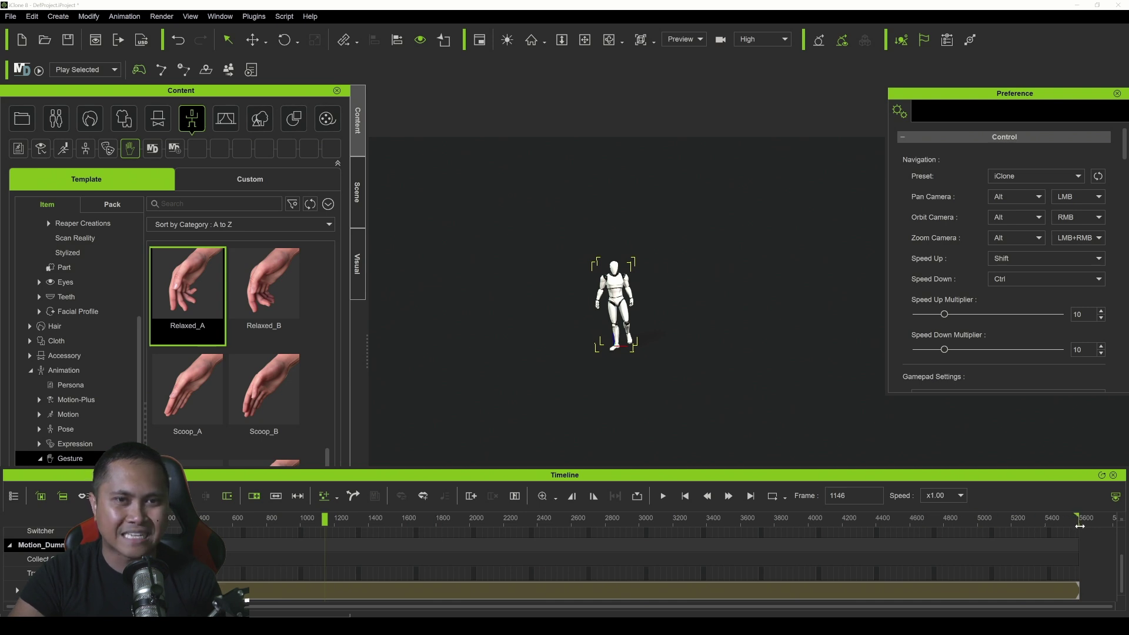
# Play the extended motion on the dummy from two later points in the timeline to check it, stopping playback when done.
pyautogui.click(399, 521)
pyautogui.press('space')
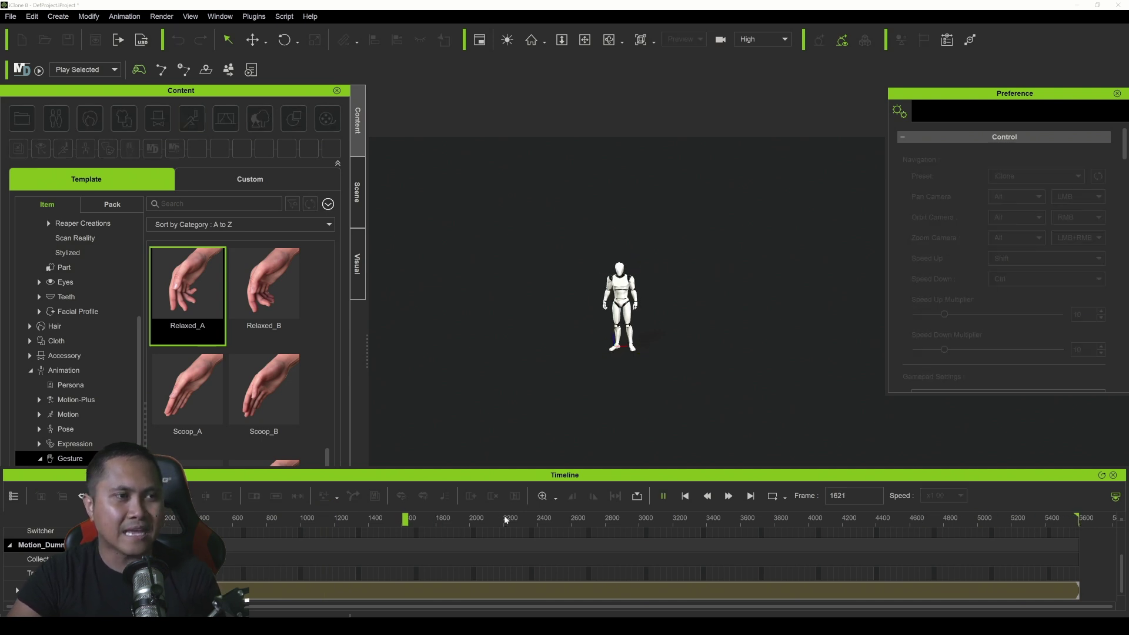
pyautogui.click(509, 521)
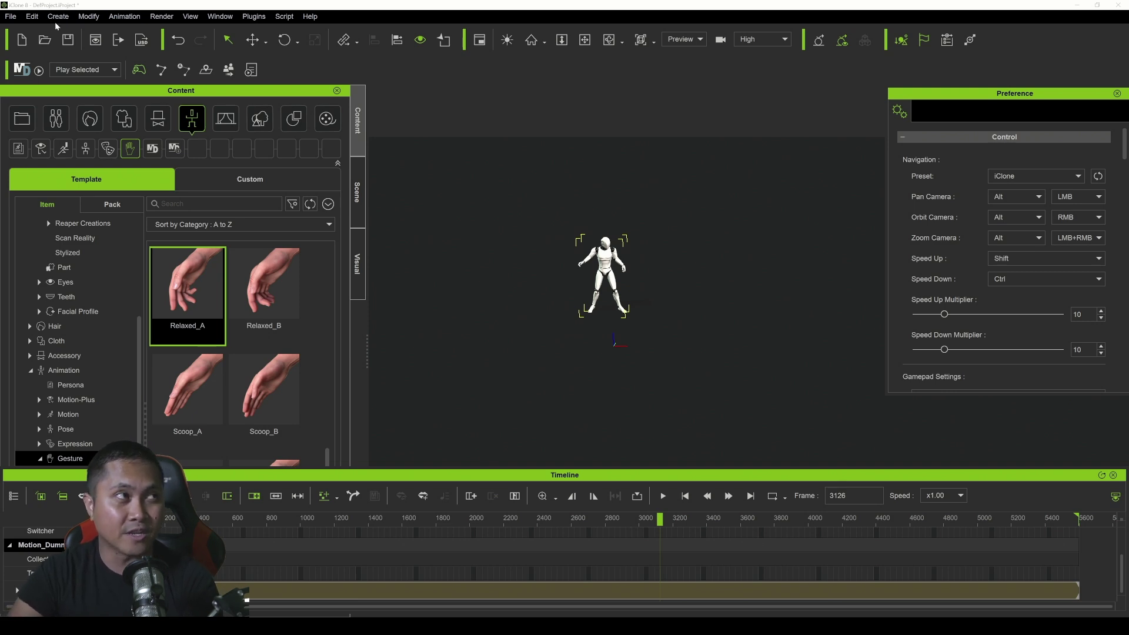
pyautogui.click(11, 16)
pyautogui.moveTo(52, 109)
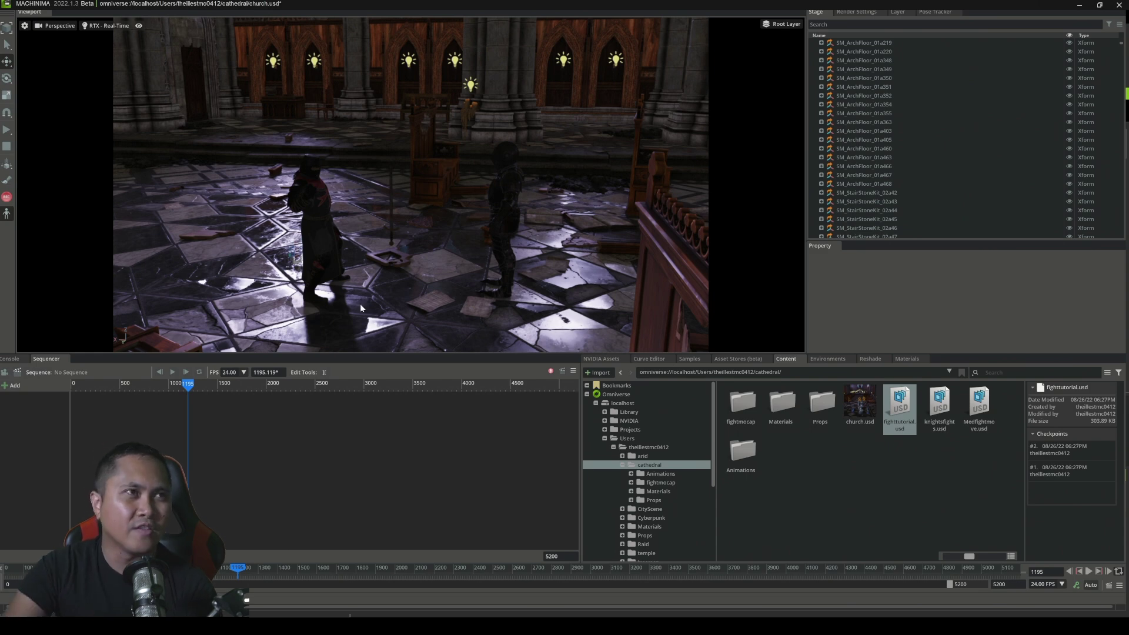
# Switch to Omniverse Machinima and look around the cathedral in church.usd, examining the two knights and their surroundings up close.
pyautogui.moveTo(433, 215); pyautogui.dragTo(546, 203, button='right')
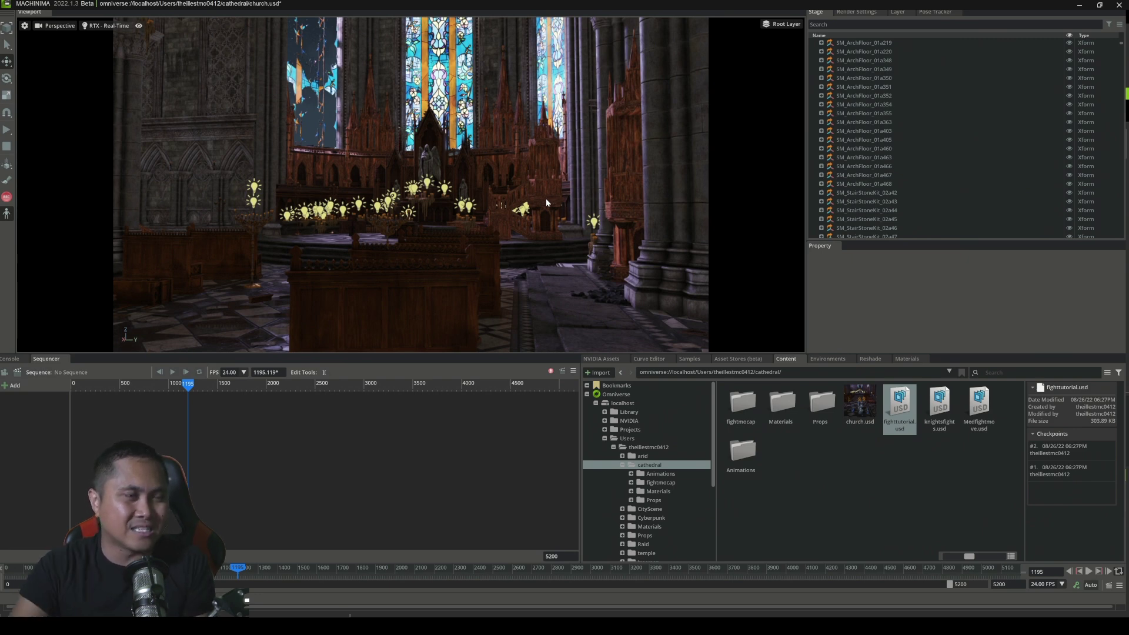
pyautogui.moveTo(517, 182); pyautogui.dragTo(394, 222, button='right')
pyautogui.press('s')
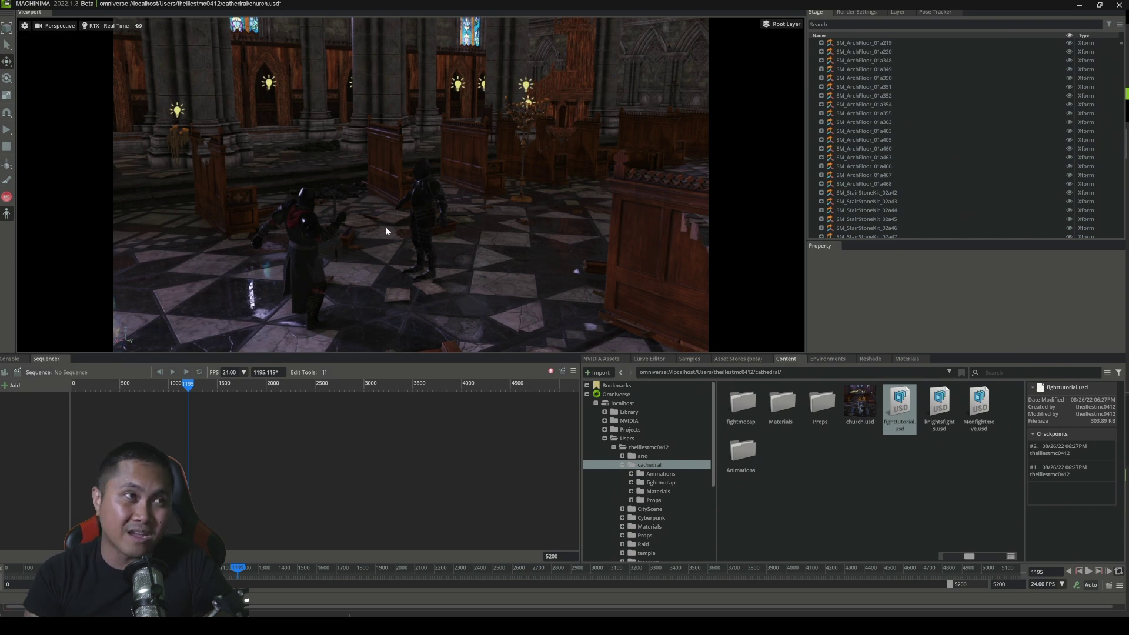
pyautogui.press('w')
pyautogui.moveTo(418, 226); pyautogui.dragTo(232, 224, button='right')
pyautogui.press('d')
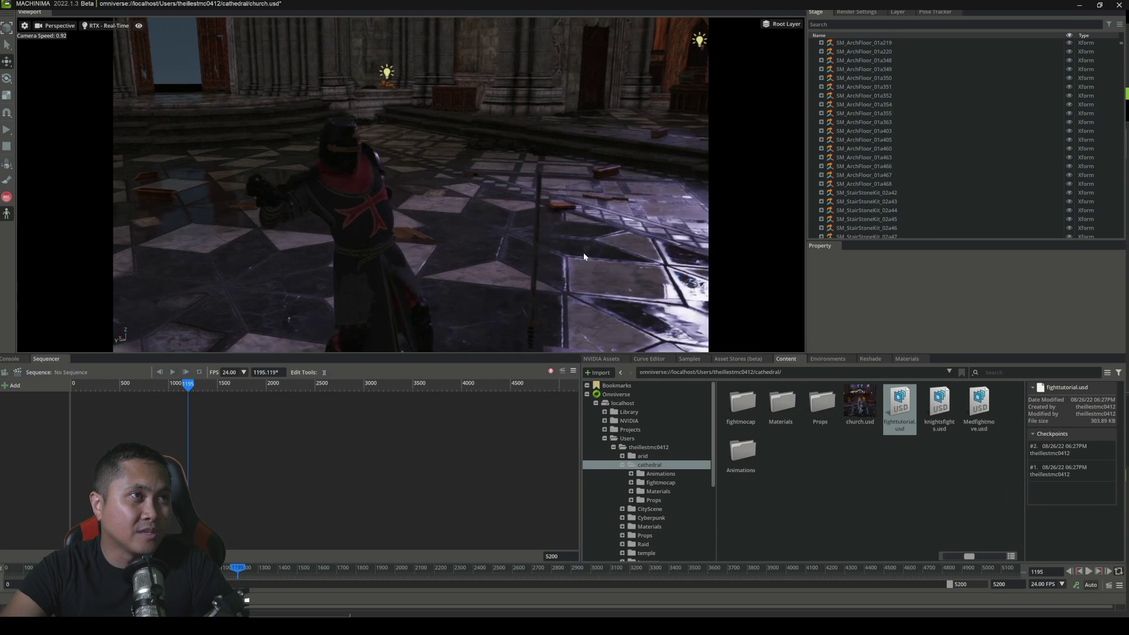
pyautogui.press('q')
pyautogui.moveTo(489, 256); pyautogui.dragTo(486, 248, button='right')
pyautogui.press('e')
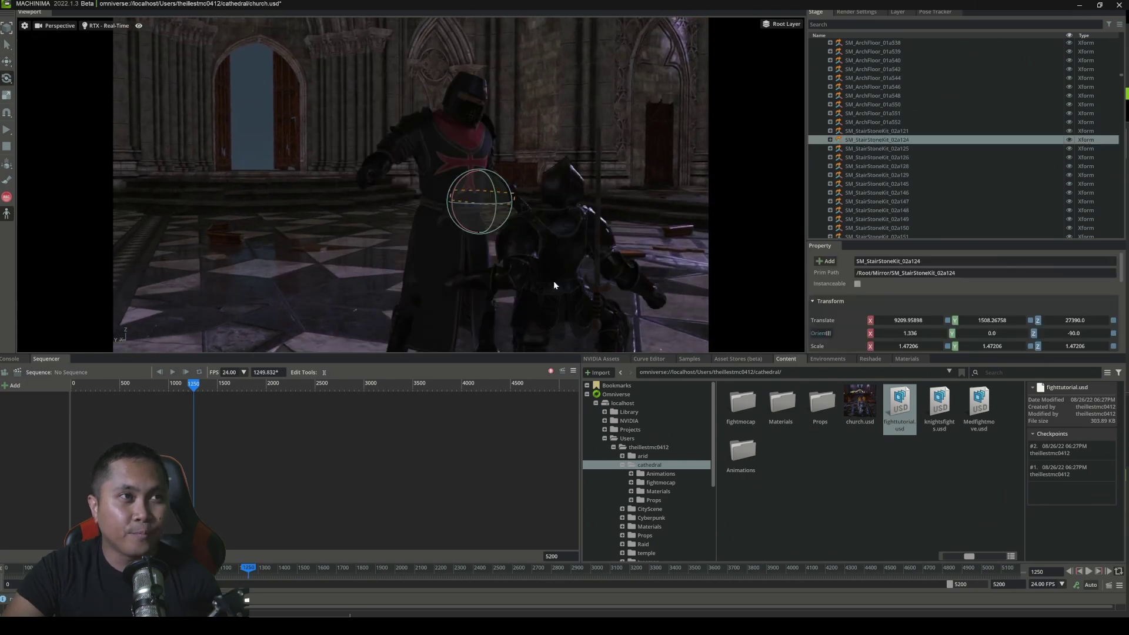
# Select the kneeling knight, play a short stretch of the fight, and clear the selection while viewing both knights from farther away.
pyautogui.click(552, 281)
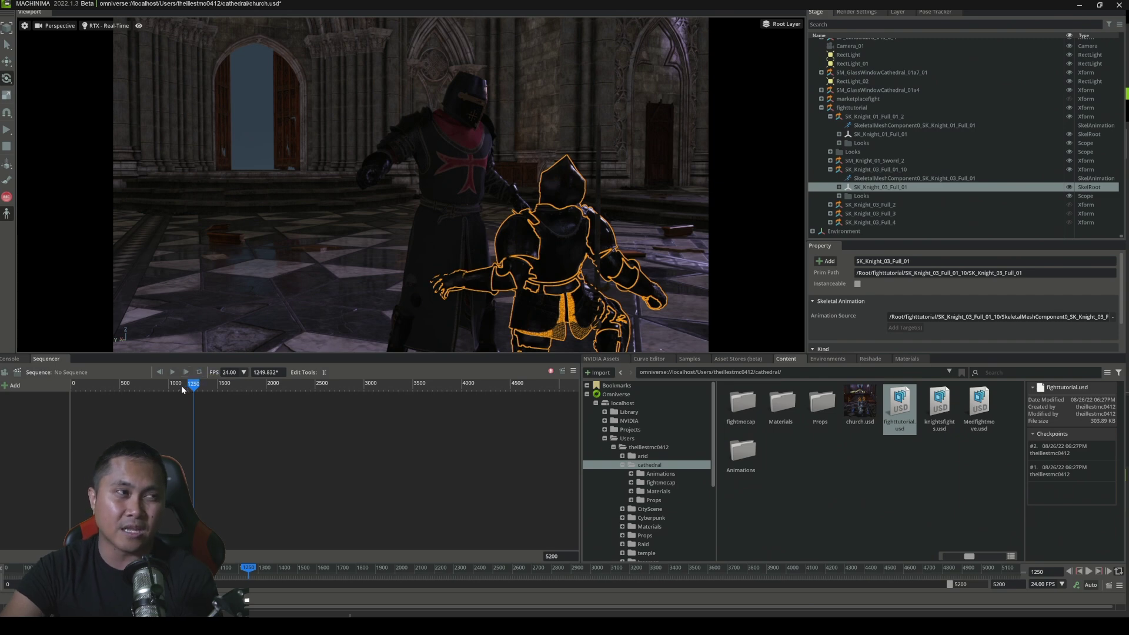
pyautogui.press('space')
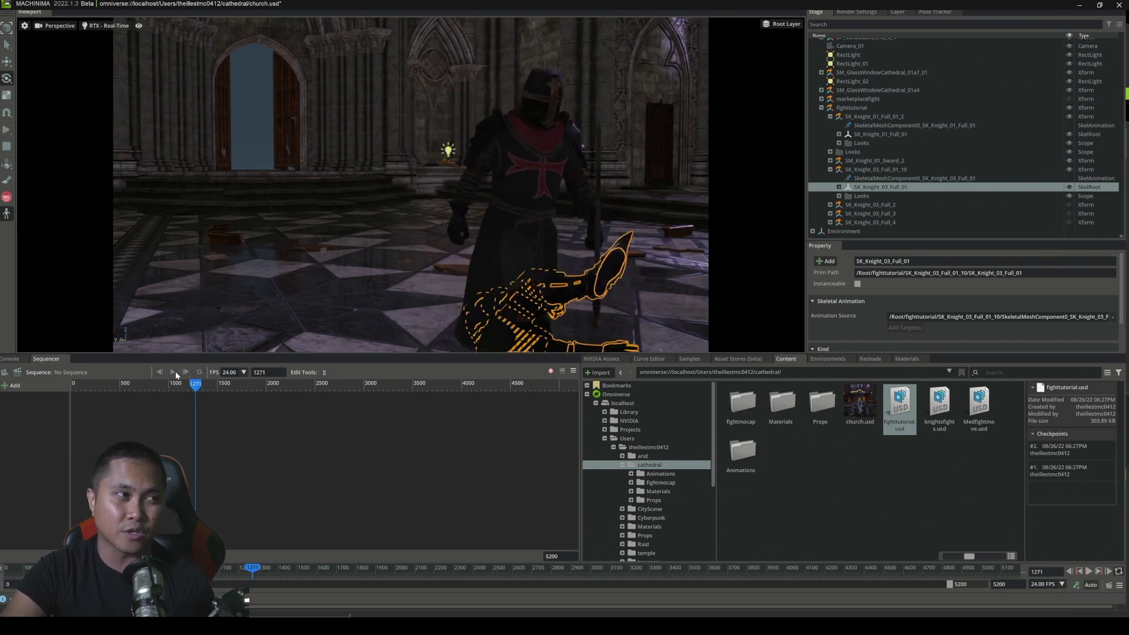
pyautogui.moveTo(430, 241); pyautogui.dragTo(525, 249, button='right')
pyautogui.press('s')
pyautogui.press('a')
pyautogui.press('Escape')
pyautogui.press('a')
pyautogui.press('a')
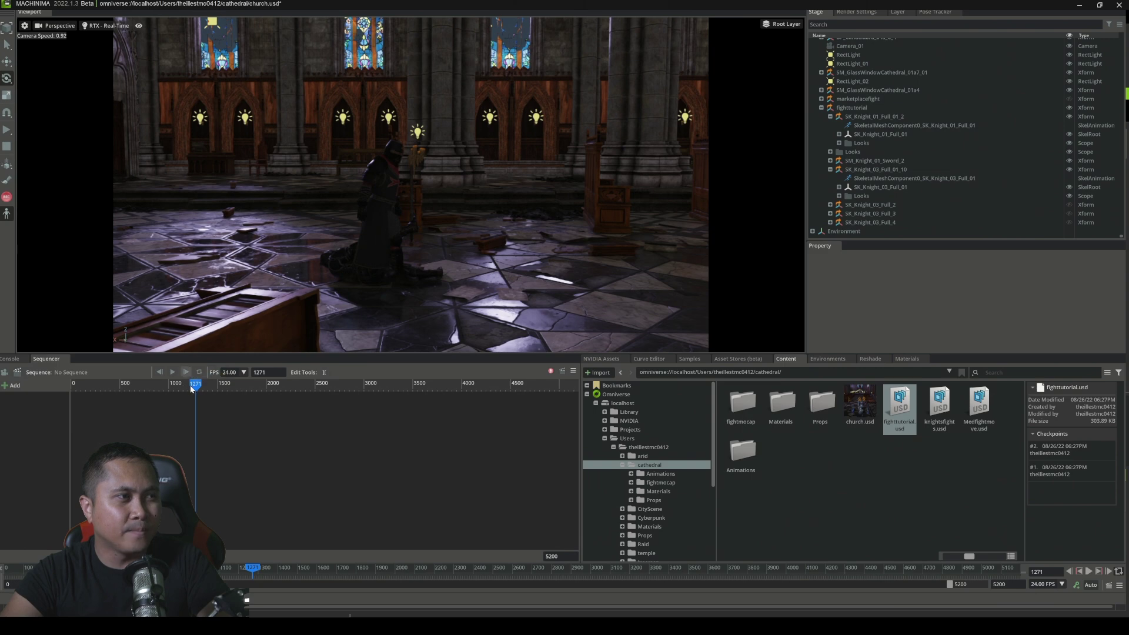
# Play the fight from a wide, raised view of the cathedral, pausing at frame 1695 with nothing selected.
pyautogui.press('space')
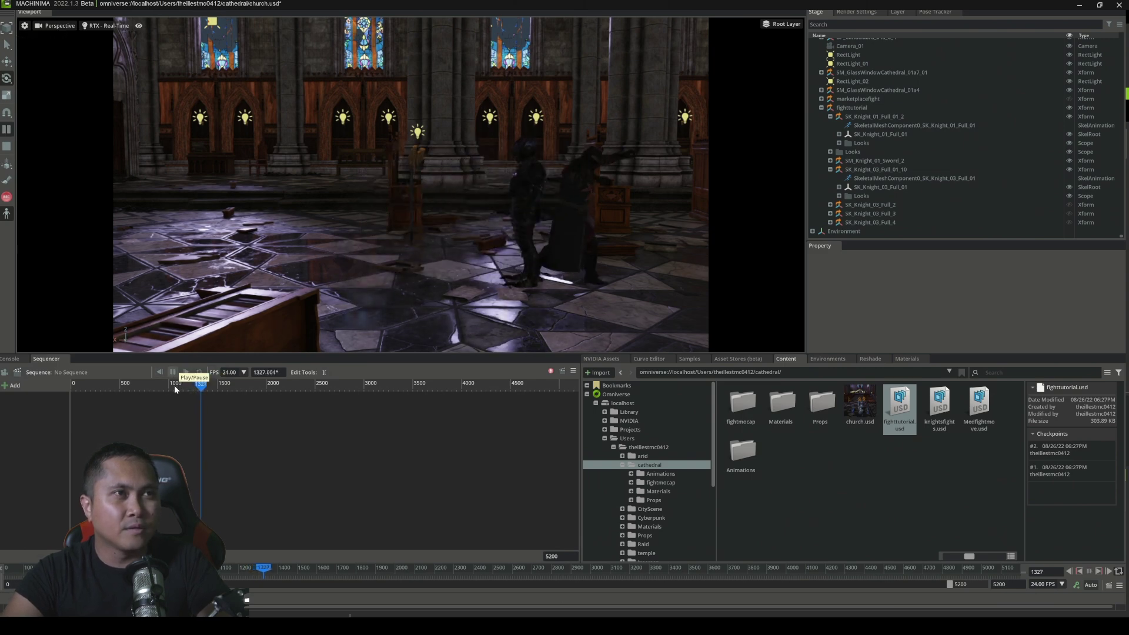
pyautogui.moveTo(556, 226); pyautogui.dragTo(616, 242, button='right')
pyautogui.press('e')
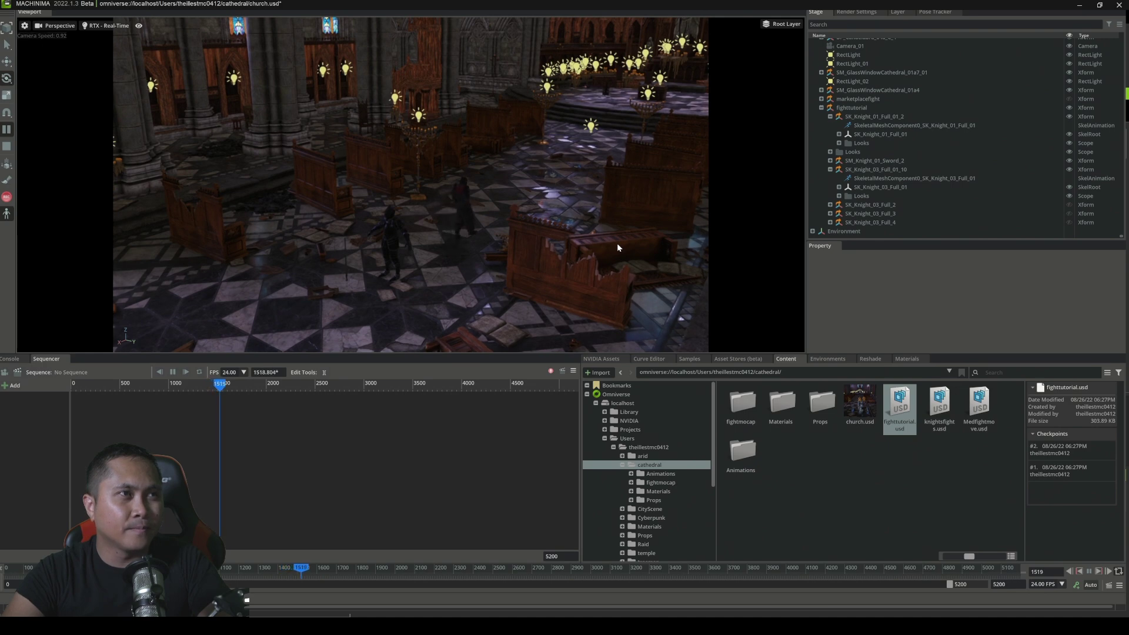
pyautogui.click(173, 373)
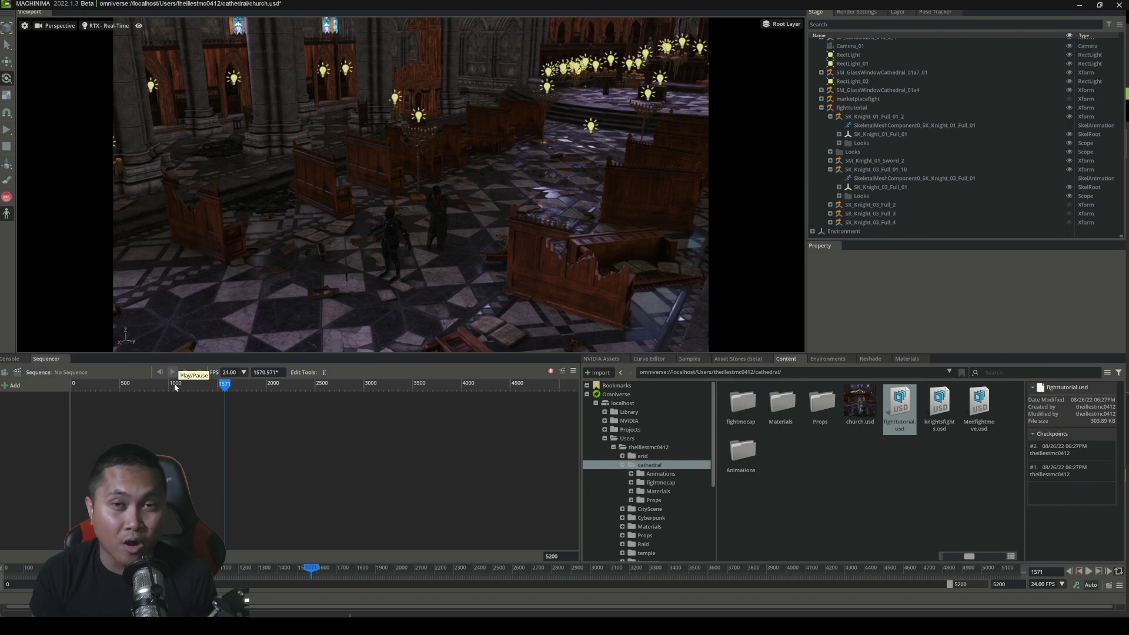
pyautogui.click(173, 381)
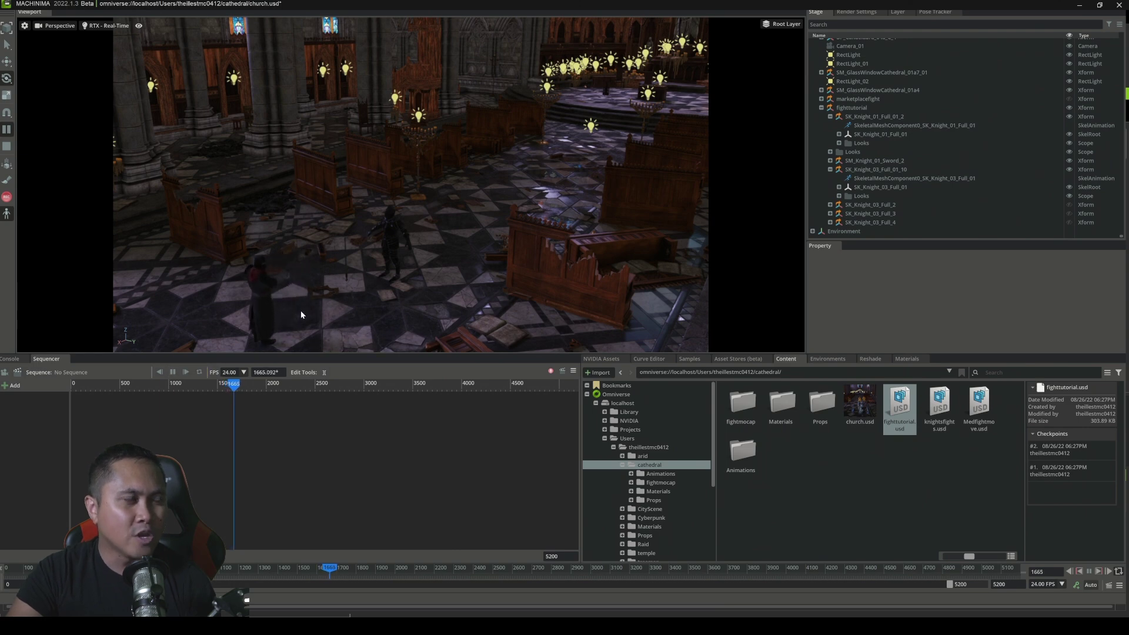
pyautogui.click(277, 322)
pyautogui.press('space')
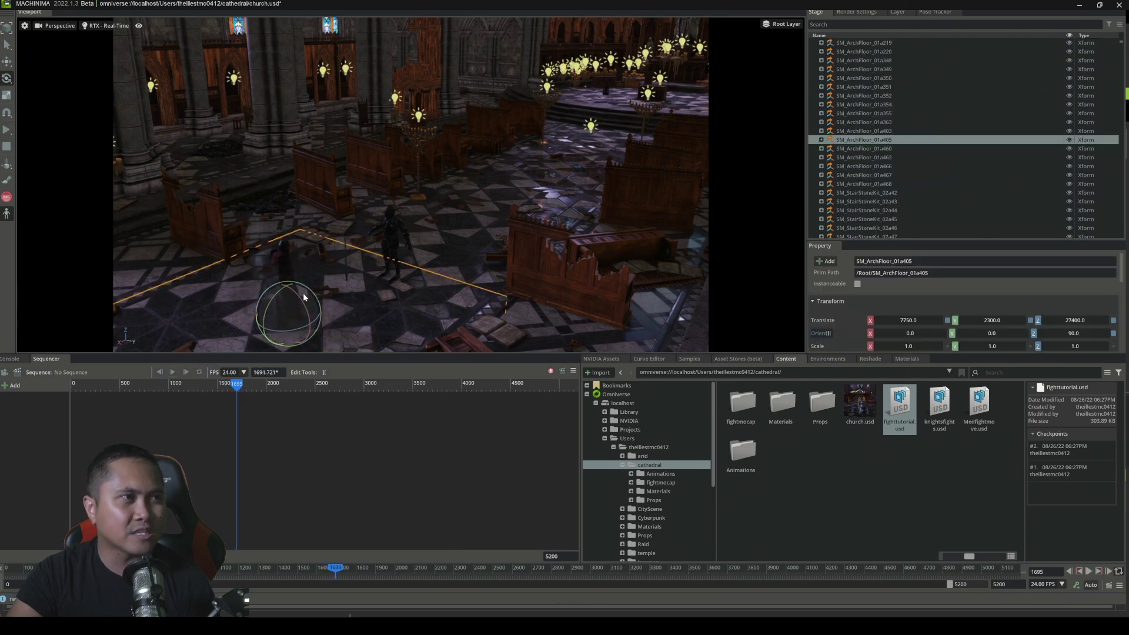
pyautogui.press('Escape')
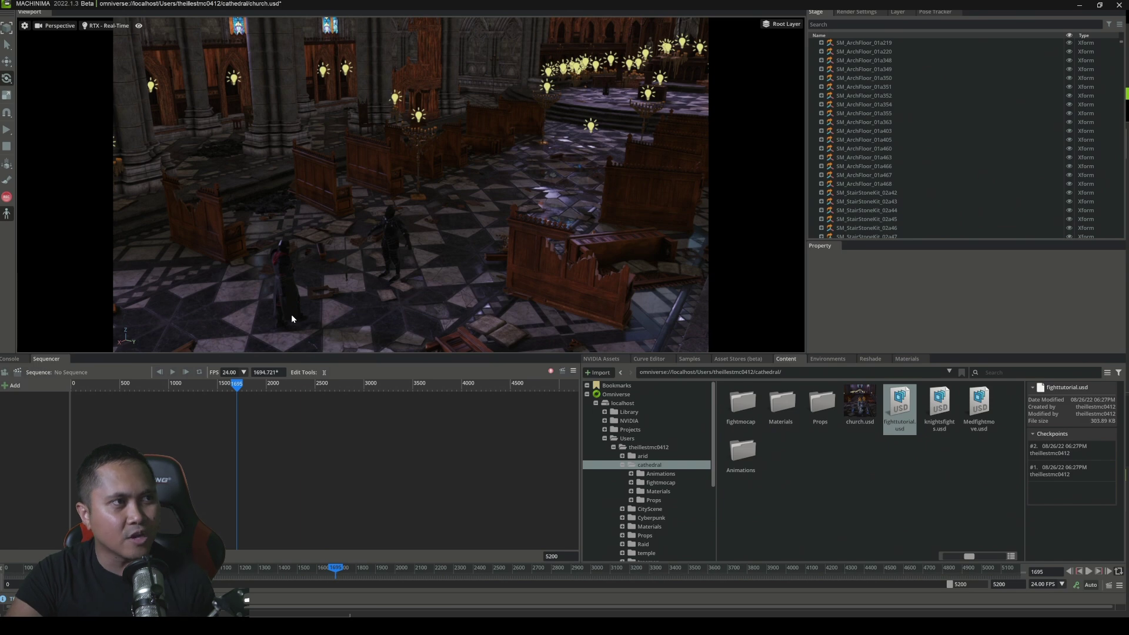
# Focus on the caped knight SK_Knight_01_Full_01, clear the selection, and play the fight from a closer view, stopping when done.
pyautogui.click(291, 314)
pyautogui.press('f')
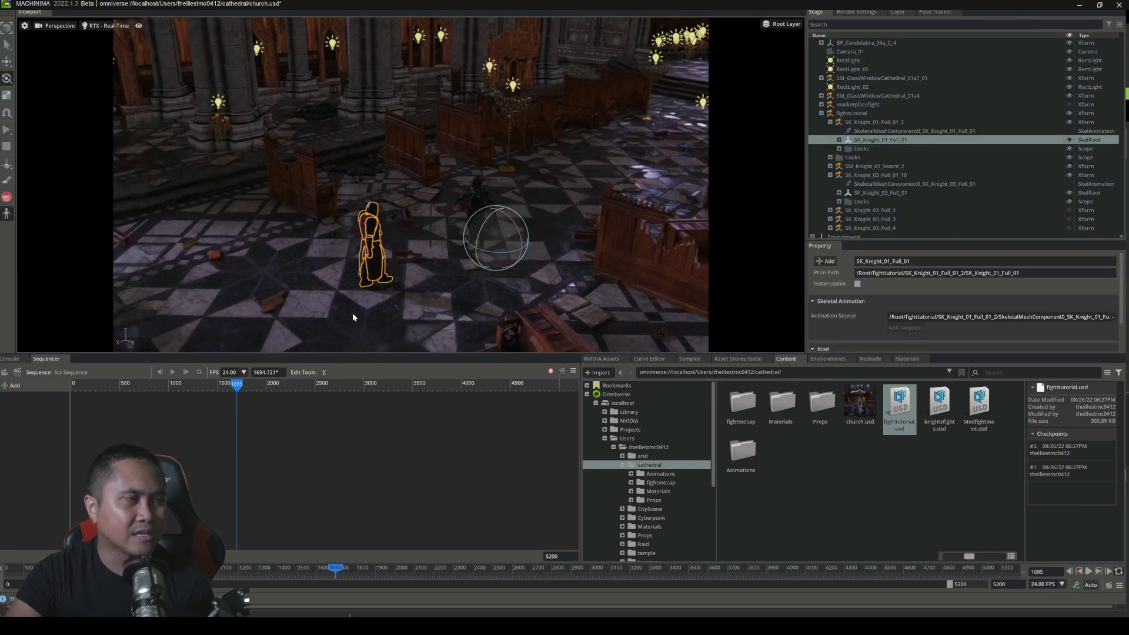
pyautogui.click(402, 299)
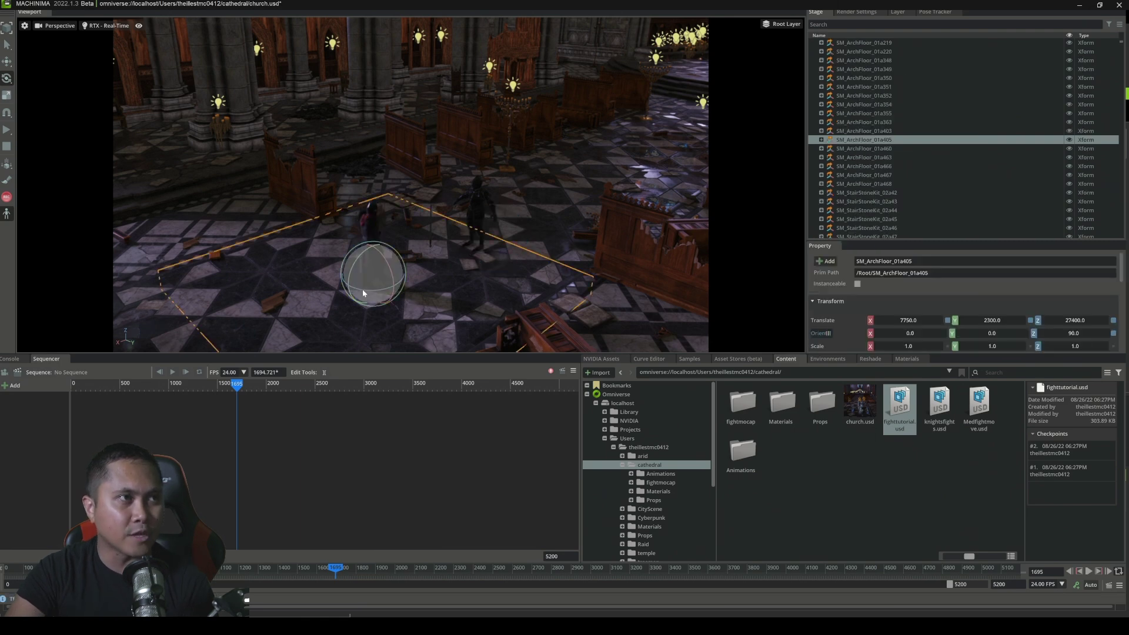
pyautogui.press('Escape')
pyautogui.moveTo(389, 285)
pyautogui.mouseDown(button='right')
pyautogui.moveTo(435, 280)
pyautogui.moveTo(385, 260)
pyautogui.moveTo(386, 271)
pyautogui.mouseUp(button='right')
pyautogui.press('w')
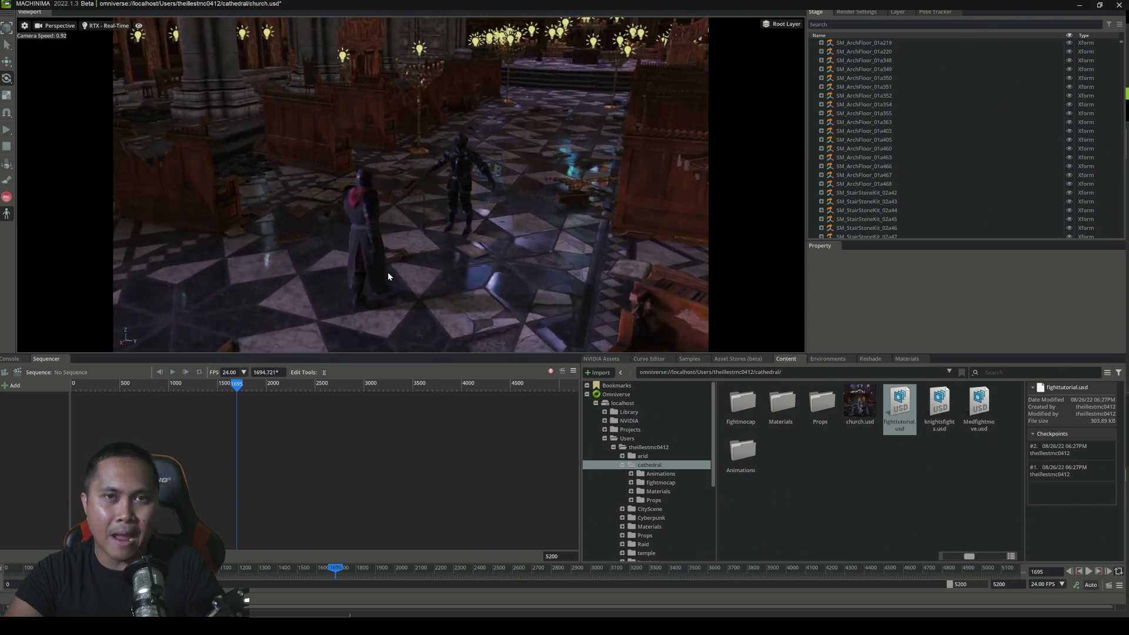
pyautogui.click(172, 385)
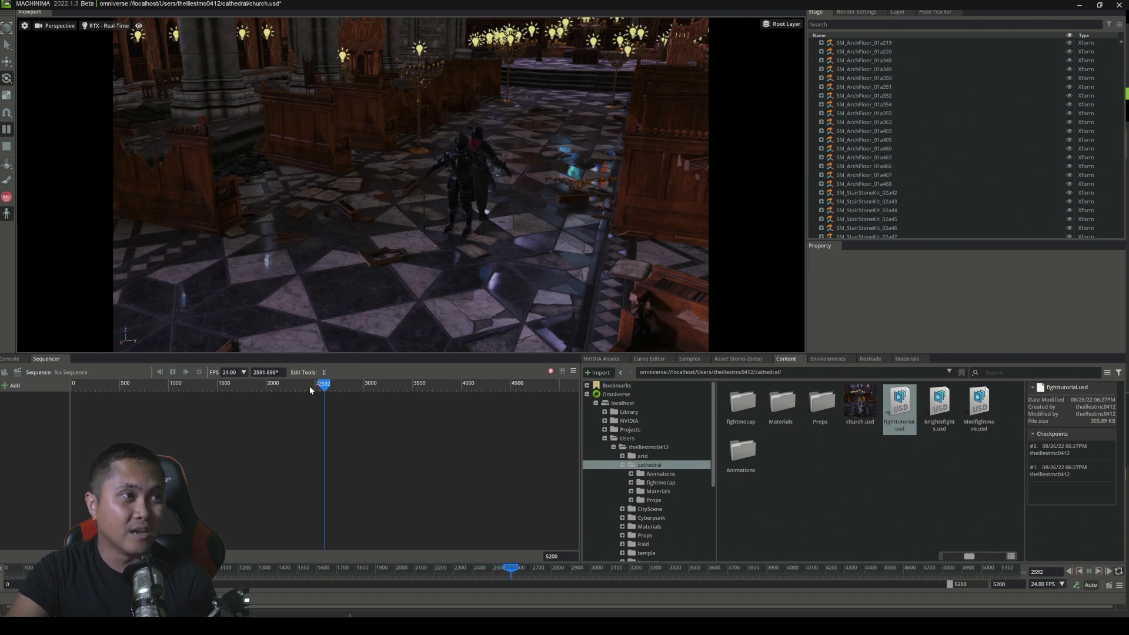
pyautogui.click(172, 371)
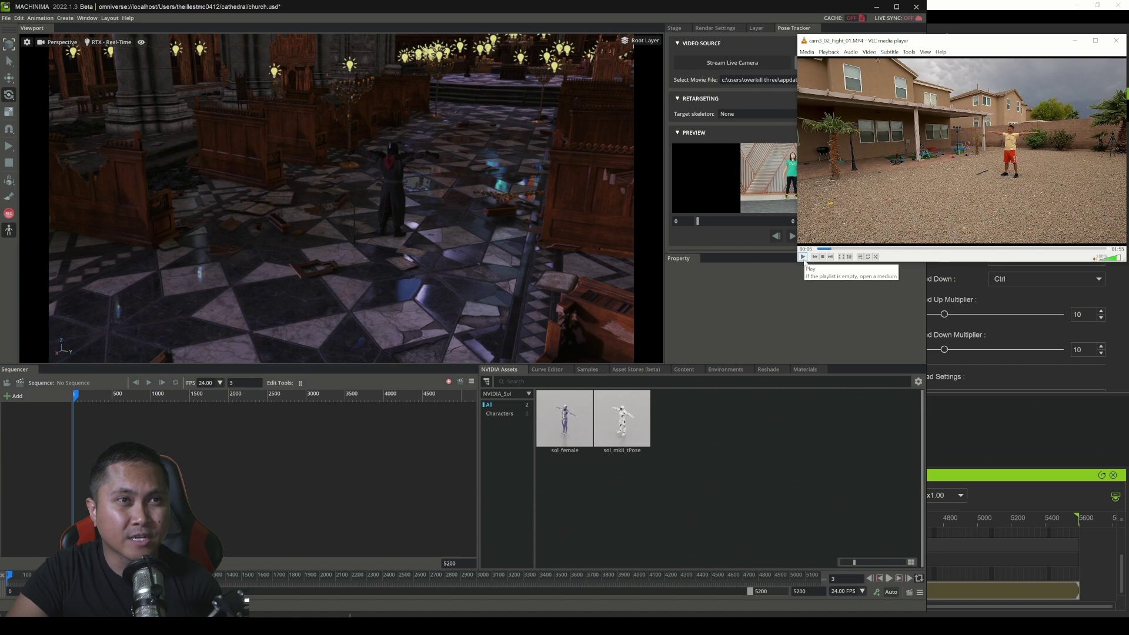
# Play the knight animation from frame 3 alongside the source video cam3_02_Fight_01.MP4 in VLC, and scrub the animation to frame 2448.
pyautogui.click(150, 383)
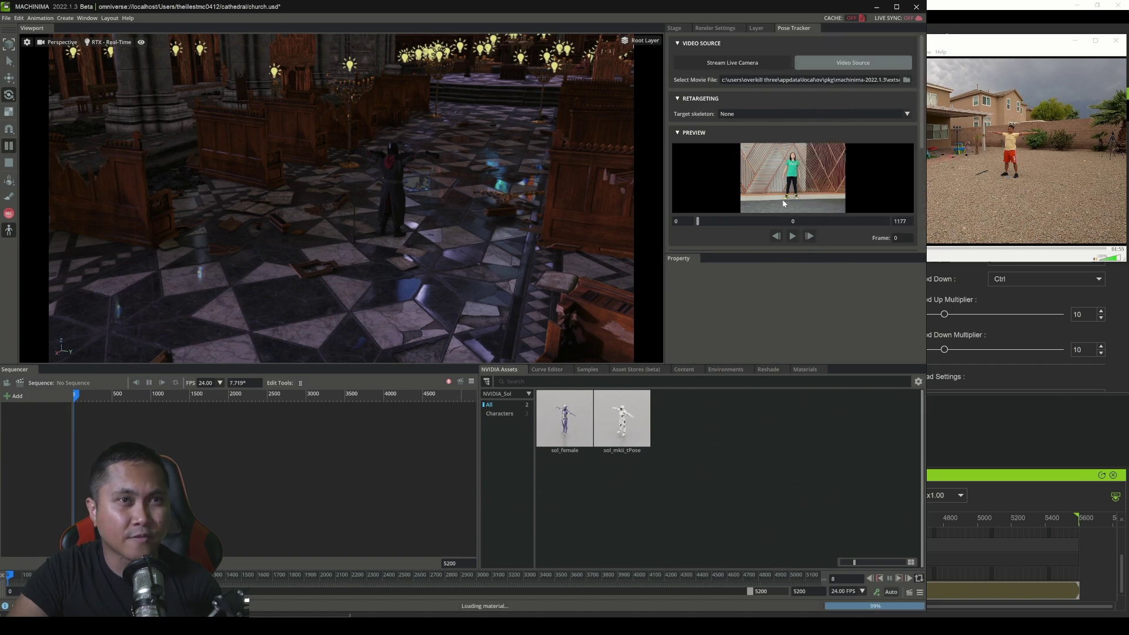
pyautogui.click(804, 257)
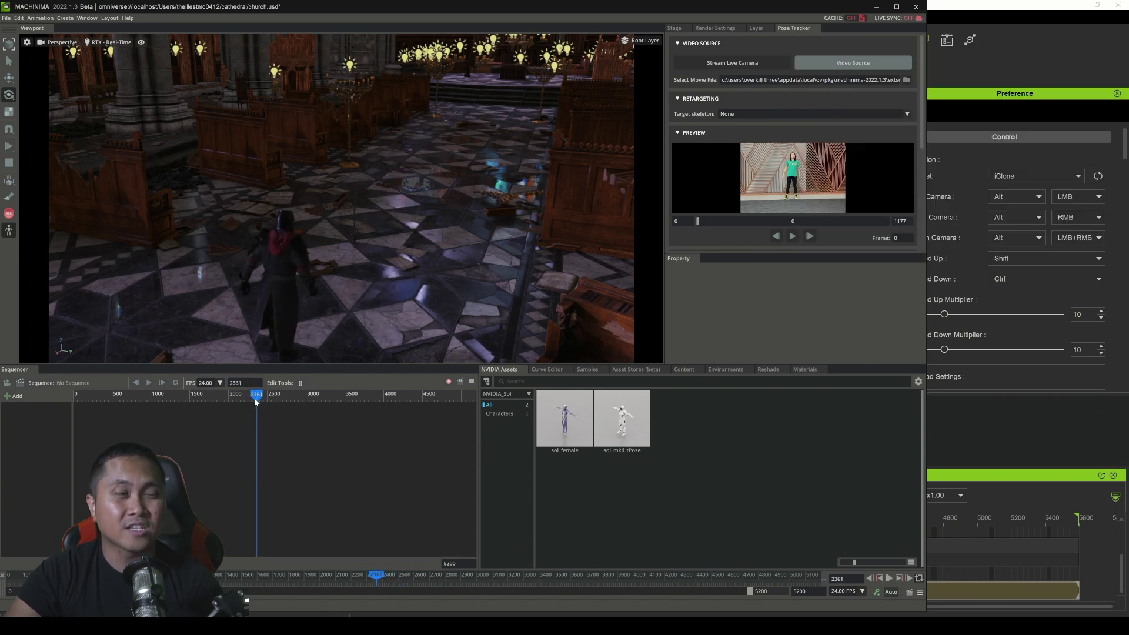
pyautogui.moveTo(257, 402)
pyautogui.mouseDown()
pyautogui.moveTo(273, 403)
pyautogui.moveTo(262, 403)
pyautogui.mouseUp()
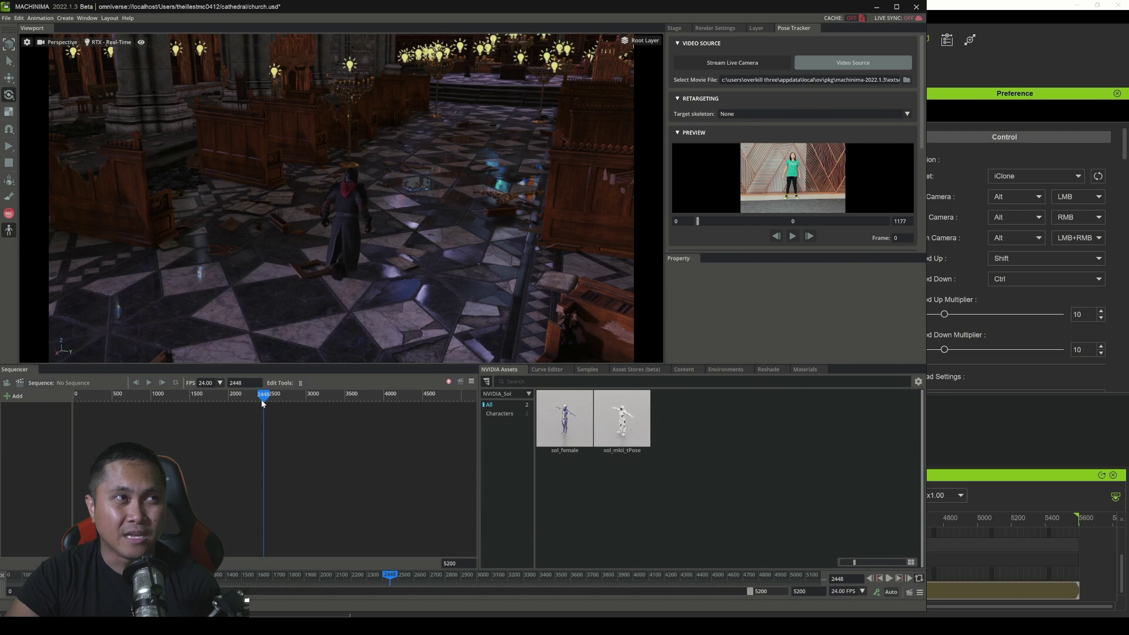